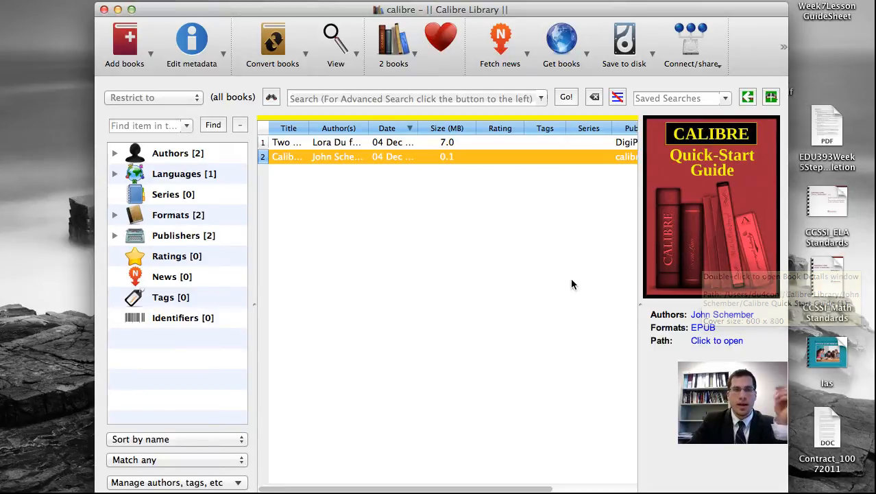
# Step: Select the first book, open the dialog for adding books, and review the file-type filter options
pyautogui.click(319, 142)
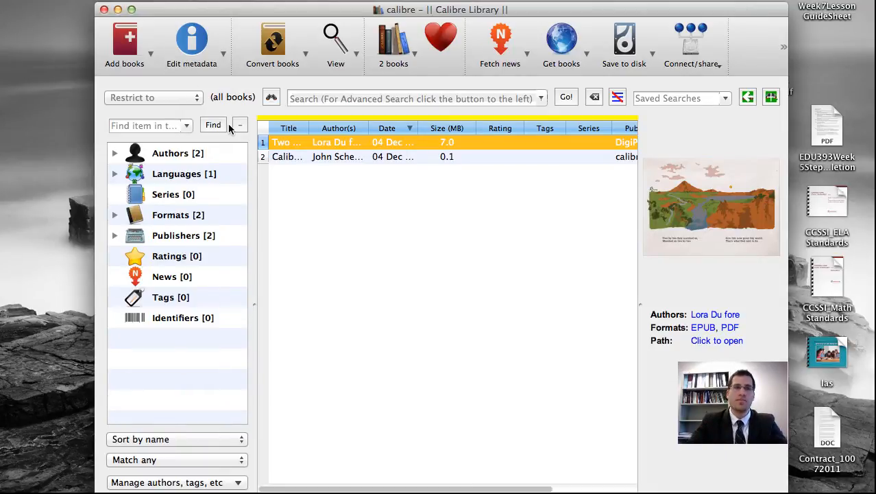
pyautogui.click(128, 43)
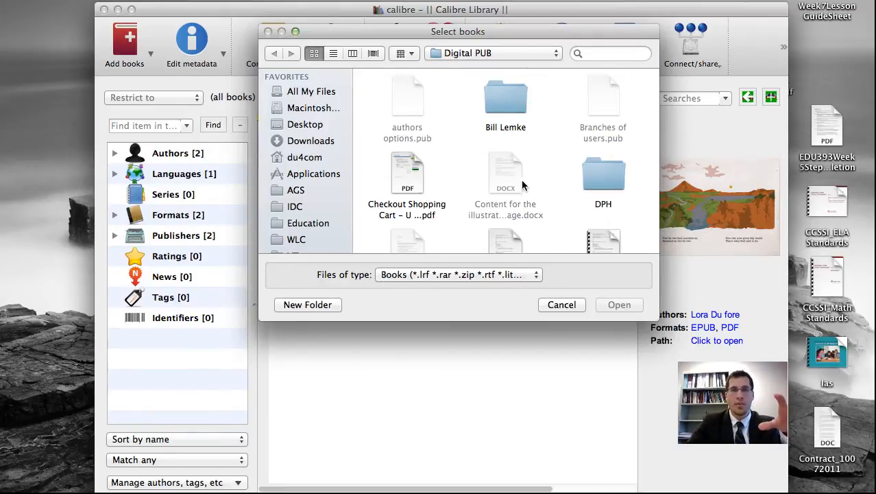
pyautogui.click(537, 277)
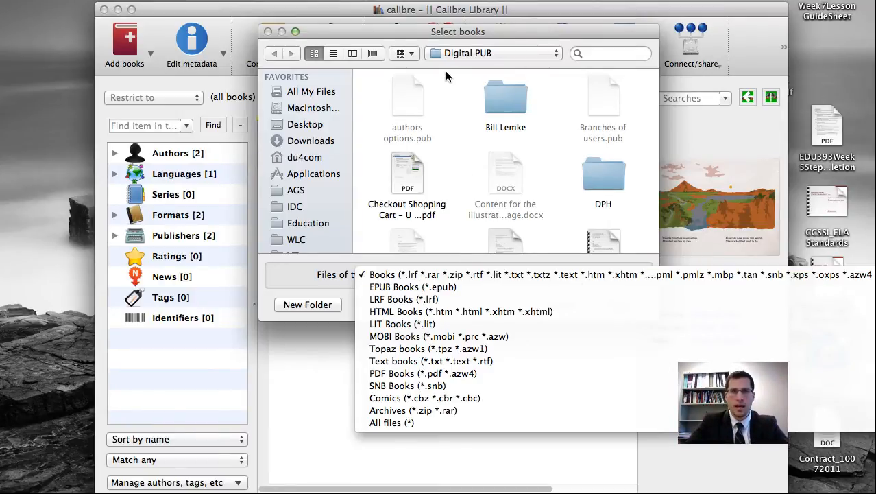
pyautogui.click(413, 37)
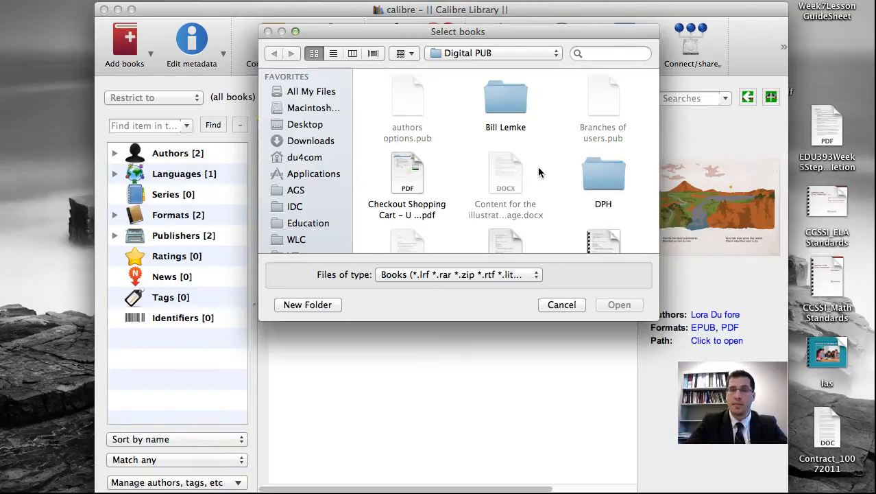
# Step: Browse through the files in the Digital PUB folder of the add-books dialog
pyautogui.scroll(-3, 538, 166)
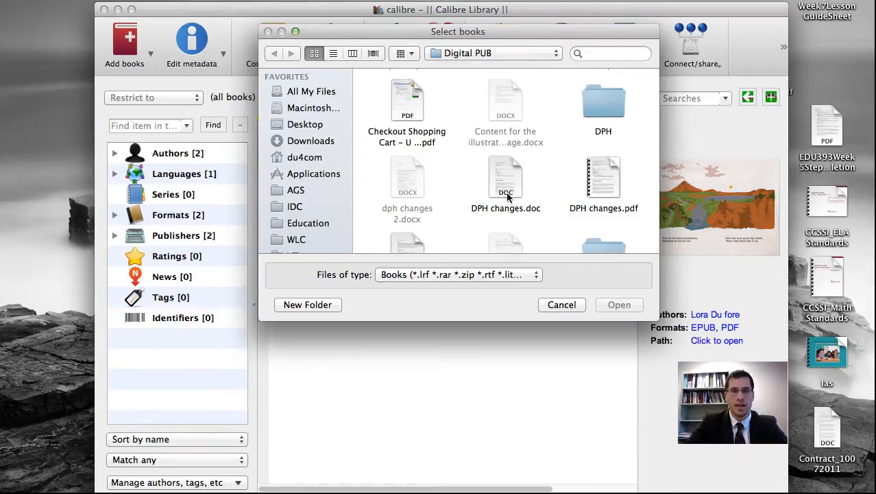
pyautogui.scroll(-3, 484, 148)
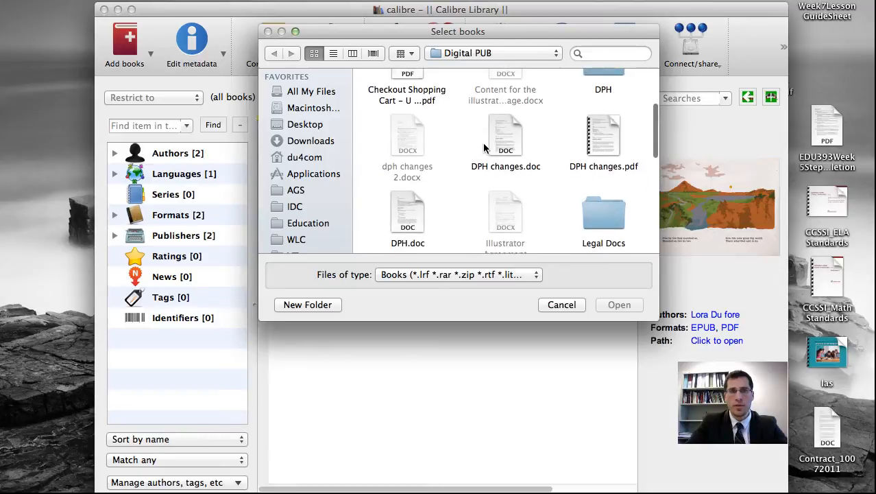
pyautogui.scroll(-3, 485, 148)
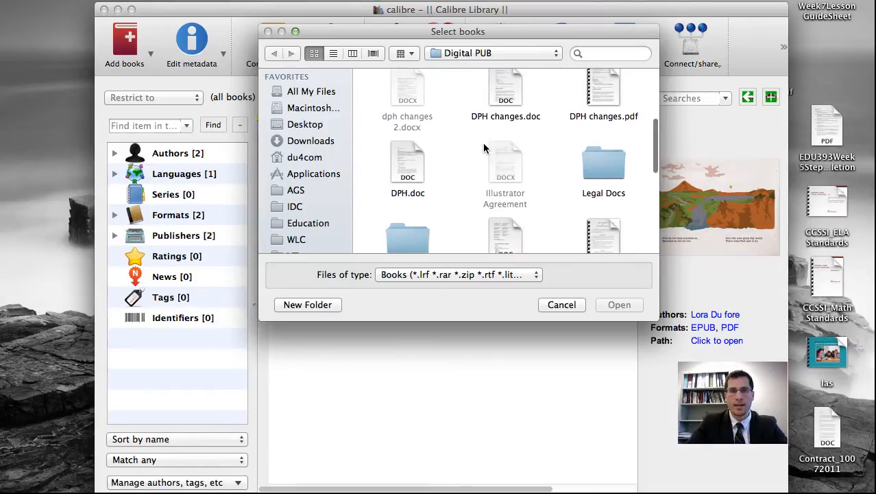
pyautogui.scroll(-3, 484, 148)
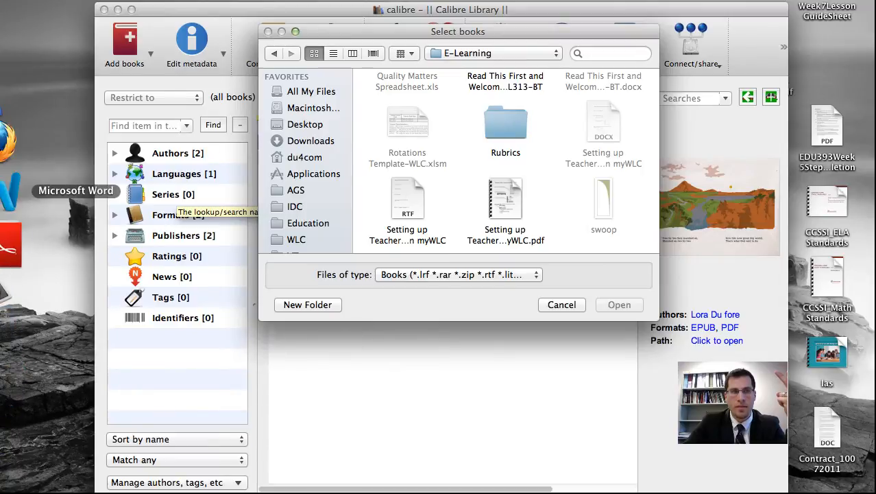
# Step: Switch to Microsoft Word and scroll through the Setting up Teacher's Assistant in myWLC document
pyautogui.click(9, 226)
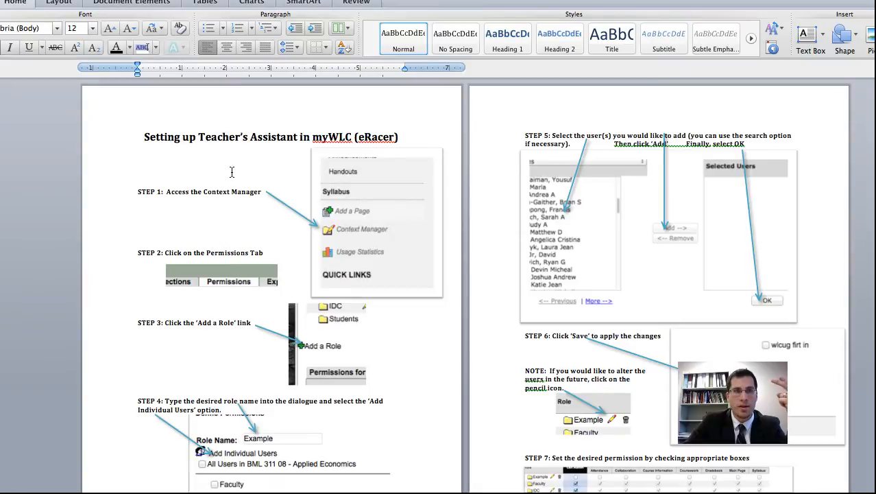
pyautogui.scroll(-2, 247, 168)
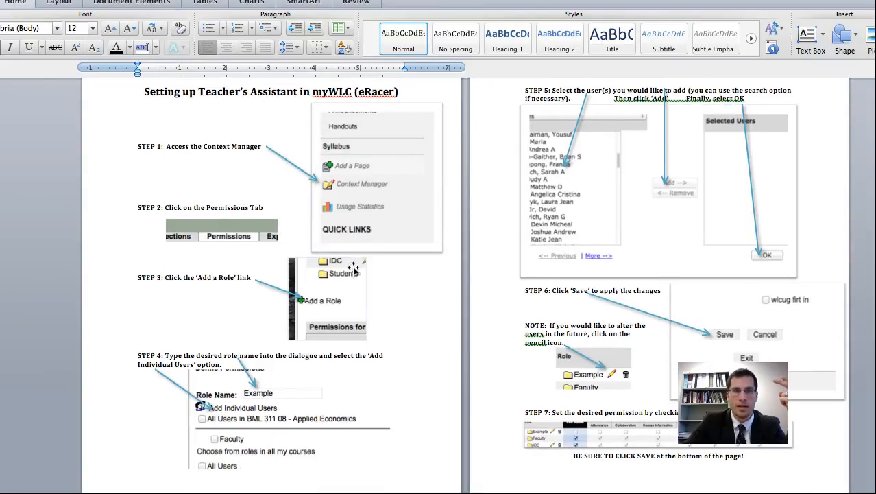
pyautogui.scroll(-1, 354, 271)
pyautogui.scroll(3, 353, 271)
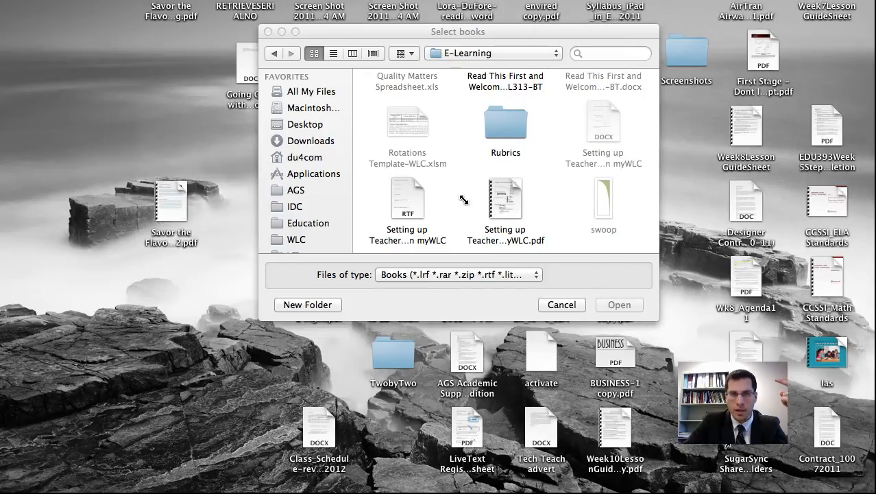
# Step: Add the RTF file Setting up Teacher's Assistant in myWLC from the E-Learning folder to the library
pyautogui.click(408, 199)
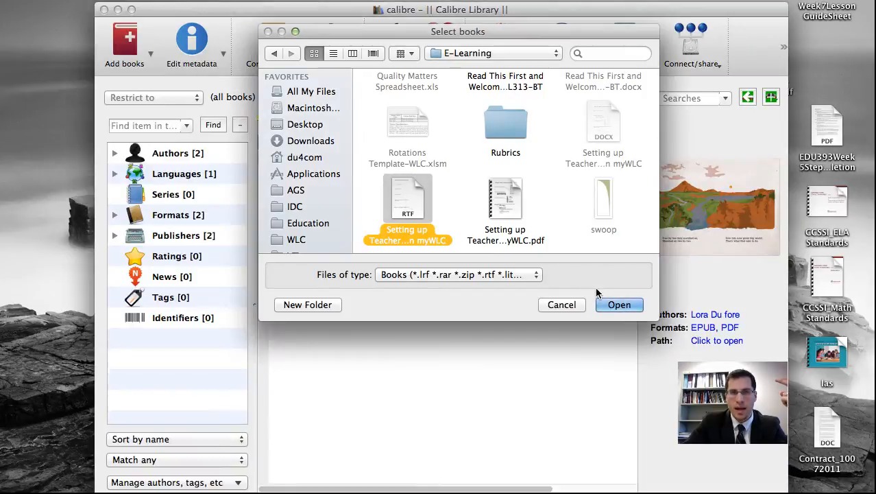
pyautogui.click(618, 306)
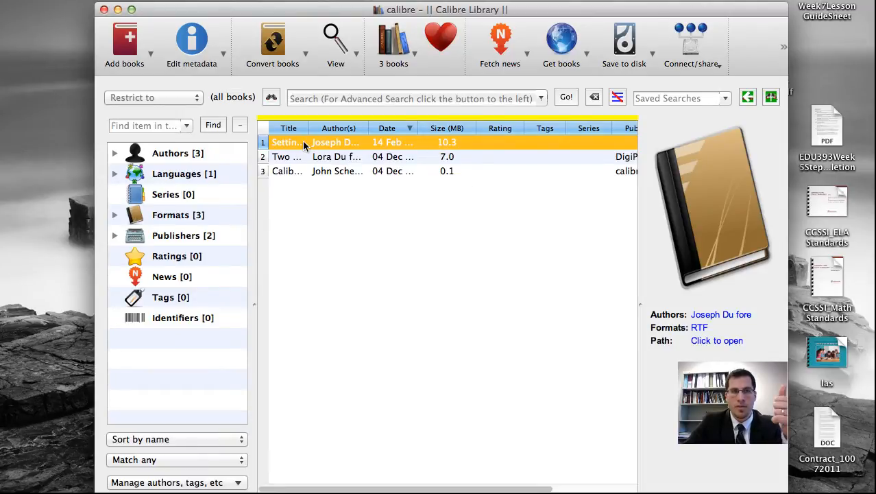
# Step: Add the PDF version Setting up Teacher's Assistant in myWLC.pdf from the E-Learning folder to the library
pyautogui.click(139, 55)
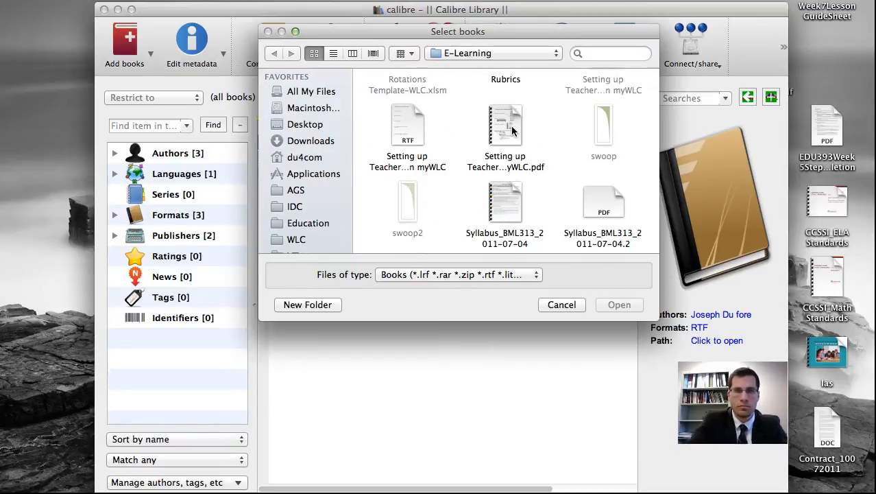
pyautogui.doubleClick(511, 126)
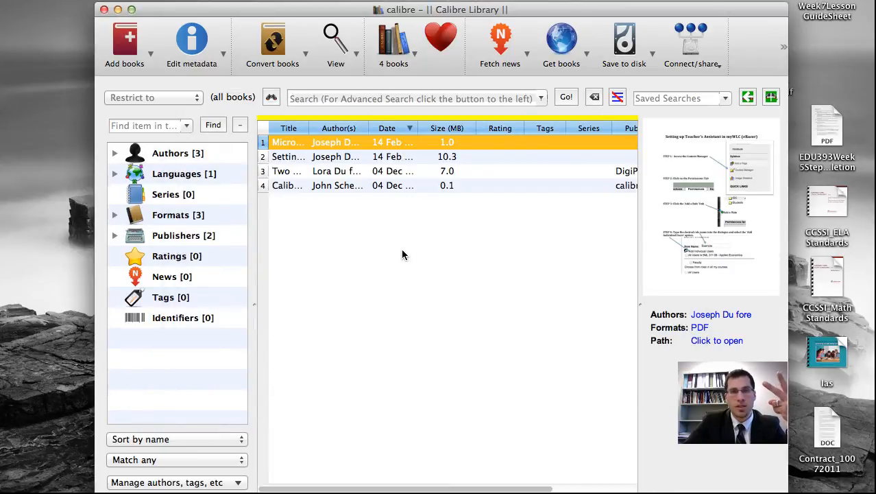
# Step: Compare the two newly added entries by selecting each one in turn, ending on the PDF book
pyautogui.click(325, 157)
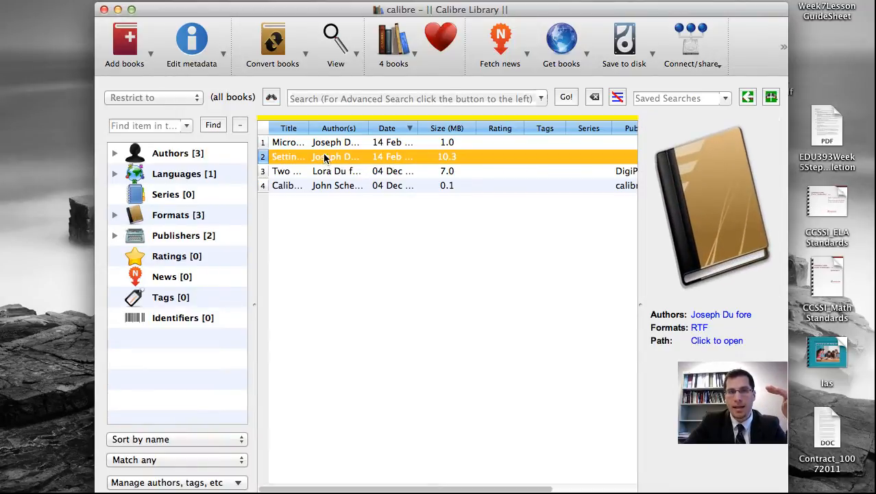
pyautogui.click(325, 143)
pyautogui.click(325, 159)
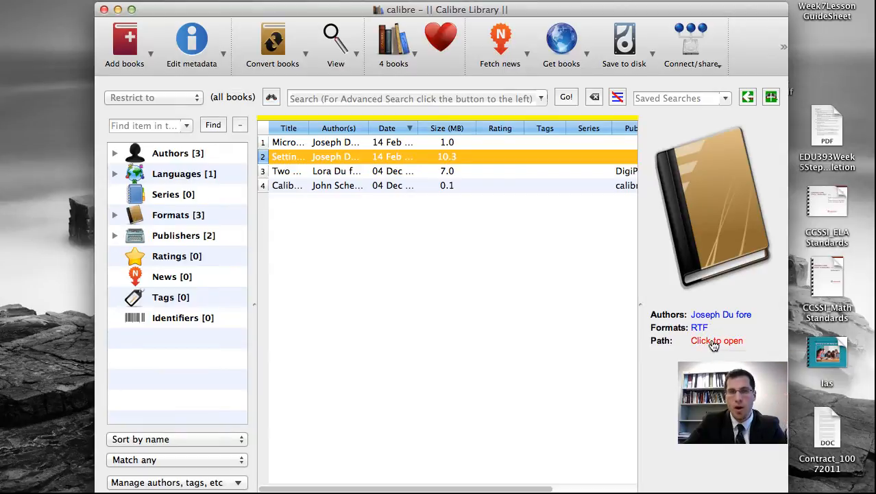
pyautogui.click(388, 143)
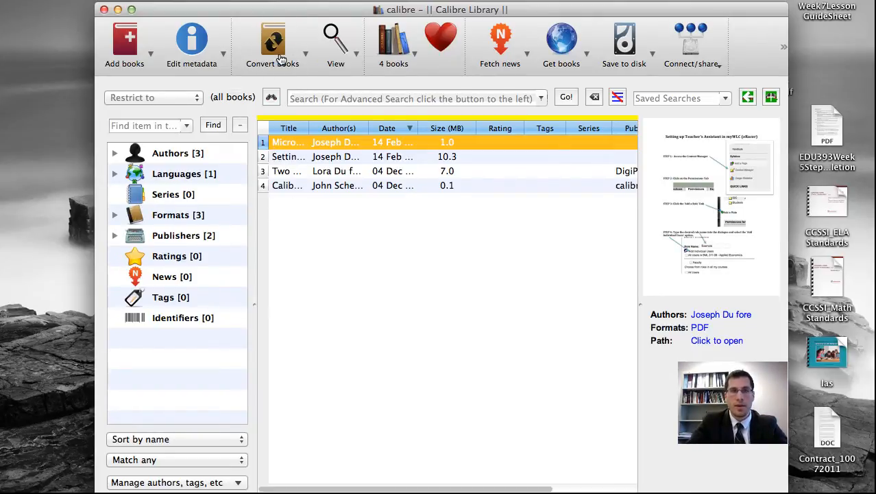
# Step: Open the individual conversion dialog for the selected PDF book, with EPUB as output format
pyautogui.click(306, 54)
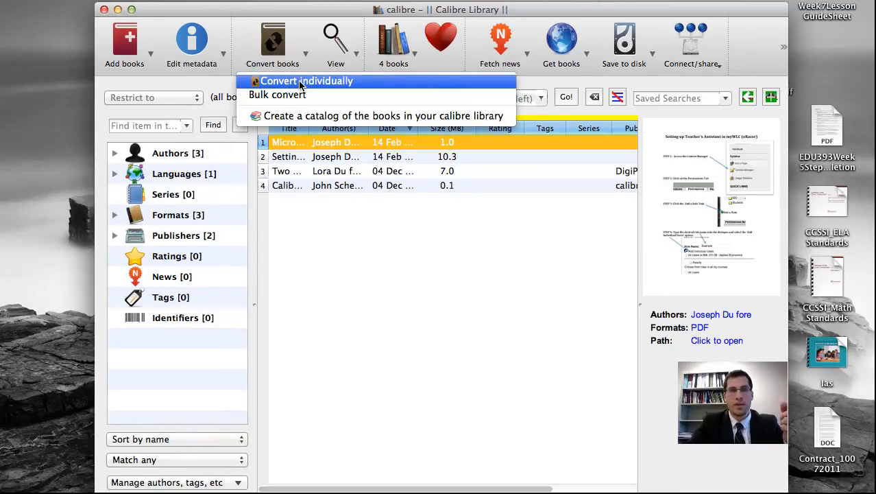
pyautogui.click(300, 81)
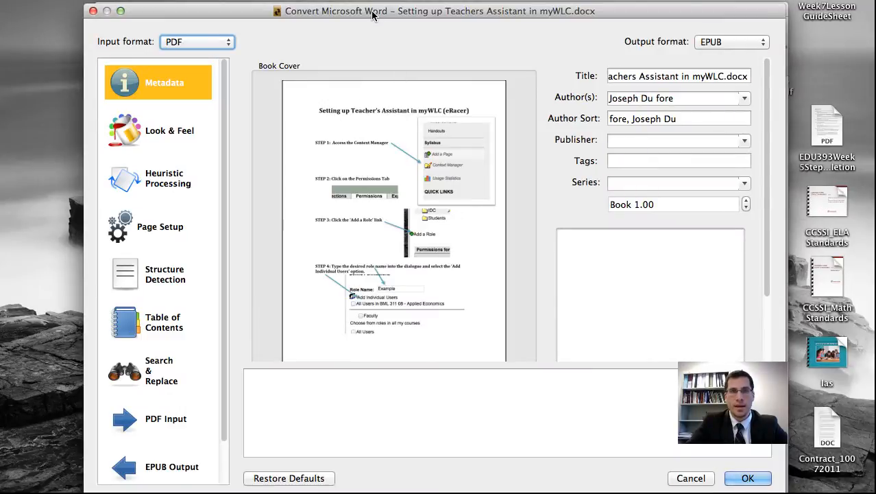
pyautogui.moveTo(374, 18); pyautogui.dragTo(334, 15)
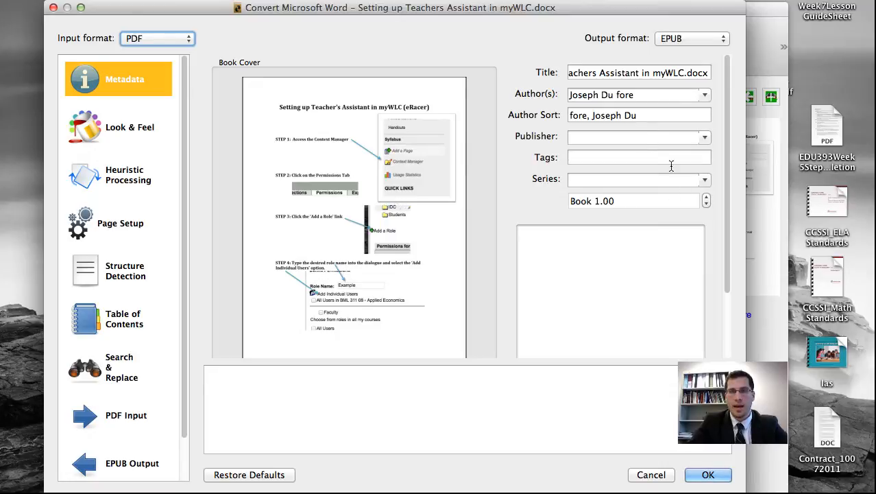
# Step: Set the book's Tags metadata to TA in the conversion dialog
pyautogui.click(575, 138)
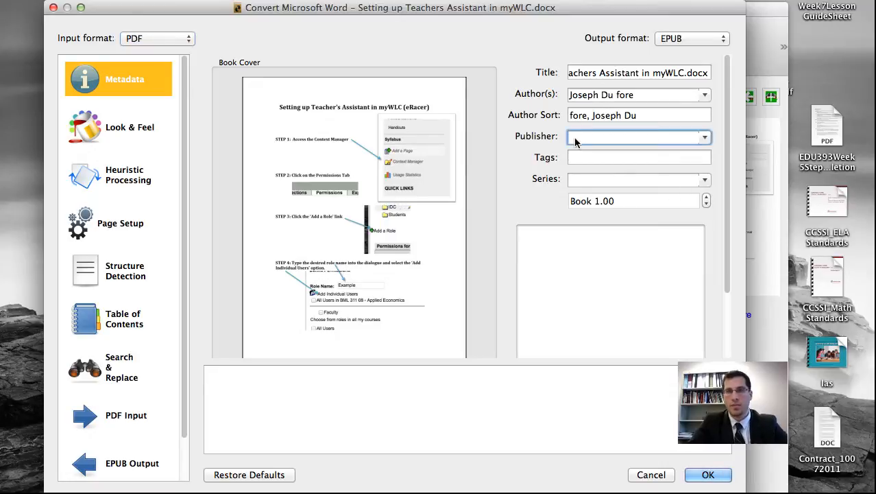
pyautogui.click(581, 154)
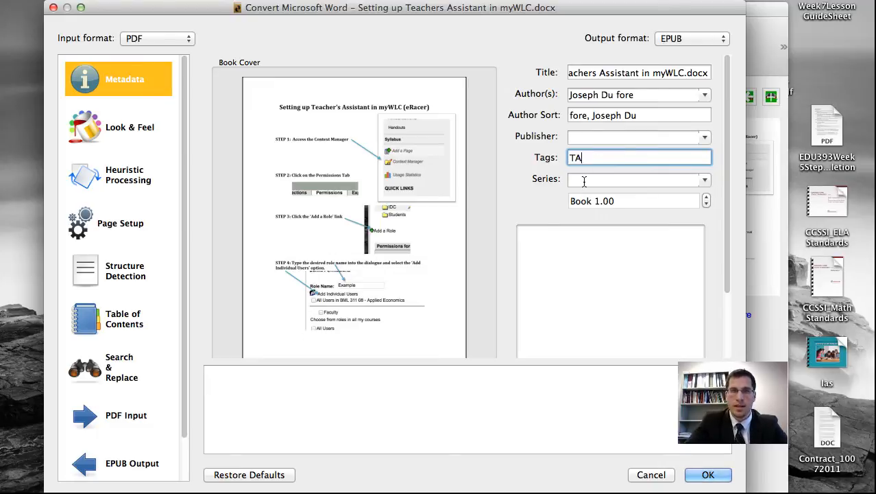
pyautogui.click(583, 181)
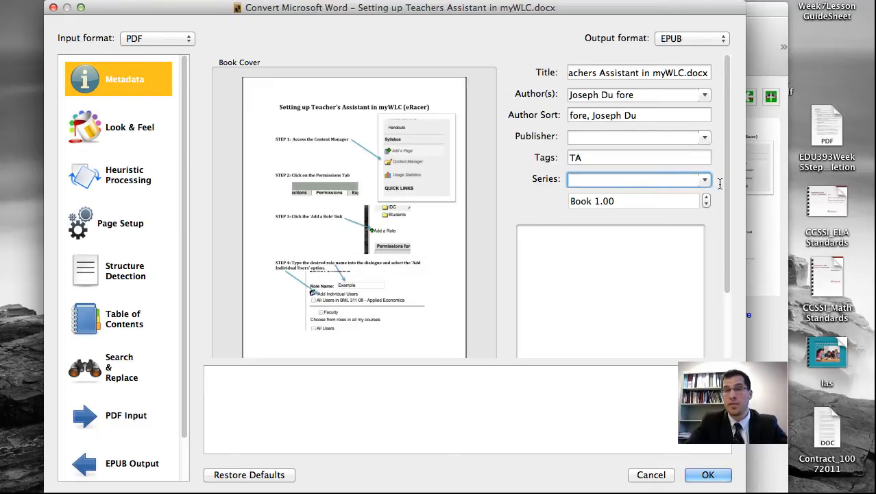
pyautogui.scroll(-1, 616, 159)
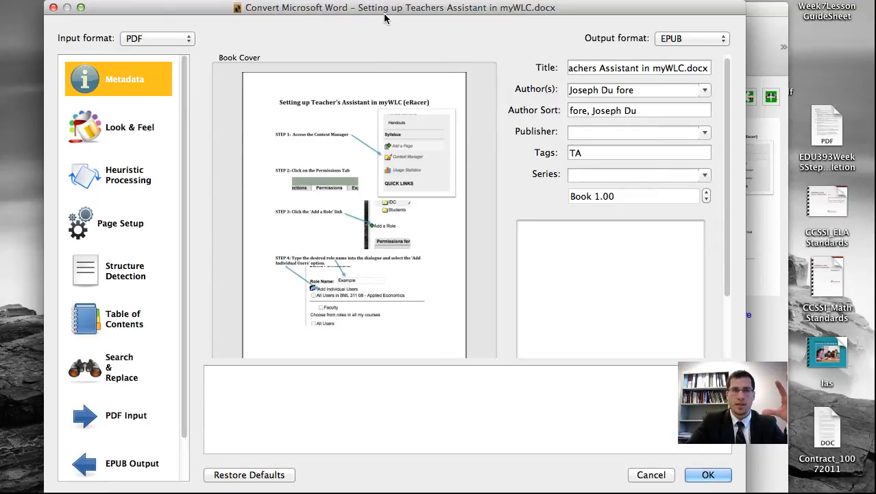
# Step: Review the Look & Feel conversion options
pyautogui.moveTo(385, 17); pyautogui.dragTo(405, 16)
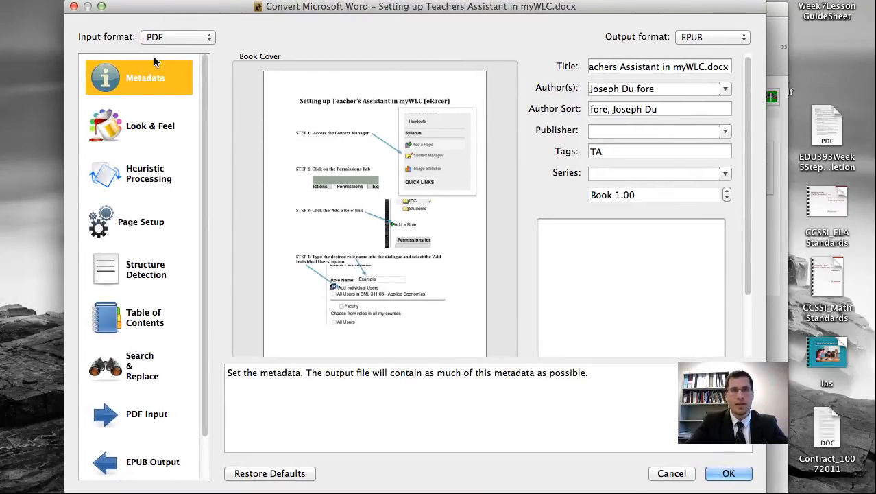
pyautogui.scroll(-1, 154, 135)
pyautogui.scroll(1, 154, 135)
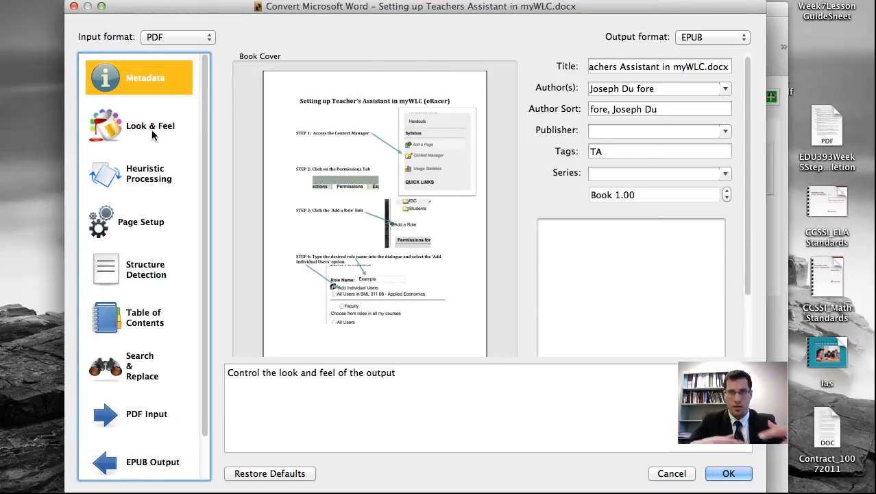
pyautogui.click(135, 130)
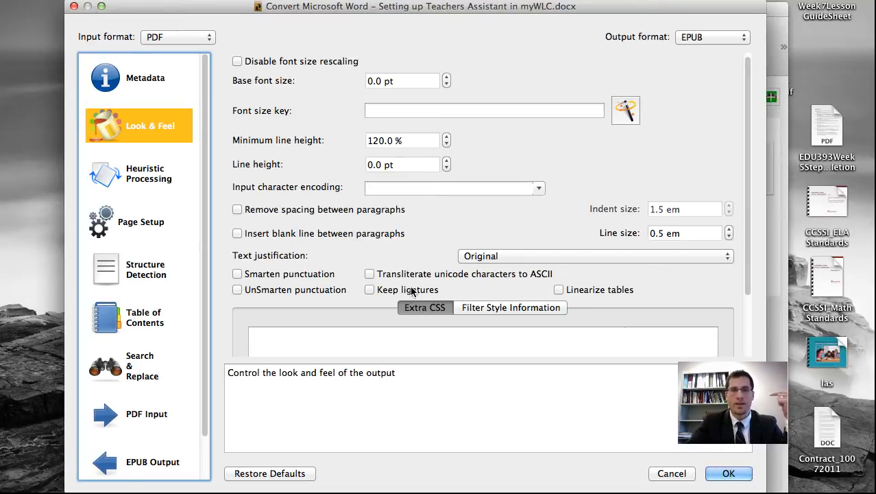
pyautogui.moveTo(412, 292)
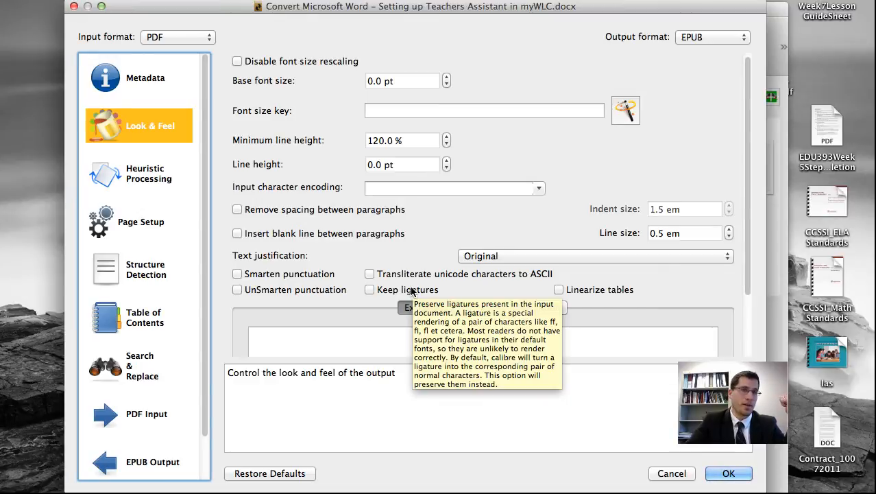
pyautogui.scroll(-3, 449, 215)
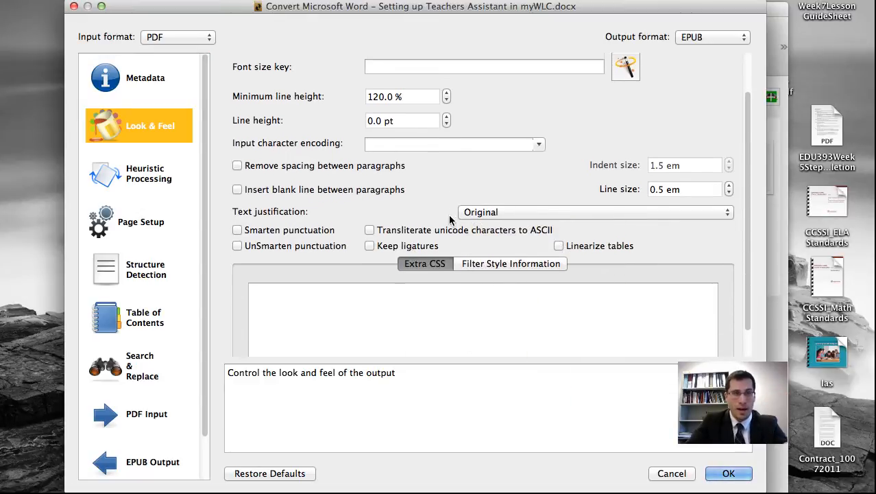
pyautogui.scroll(-2, 450, 218)
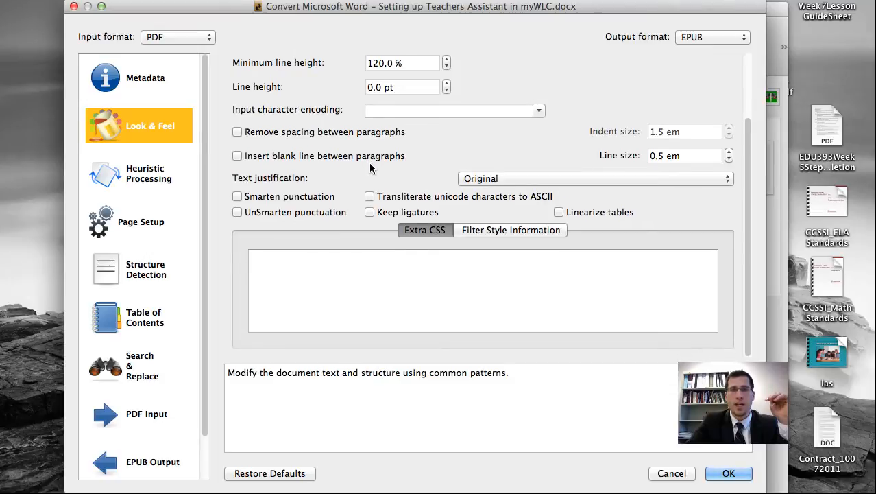
pyautogui.scroll(3, 369, 162)
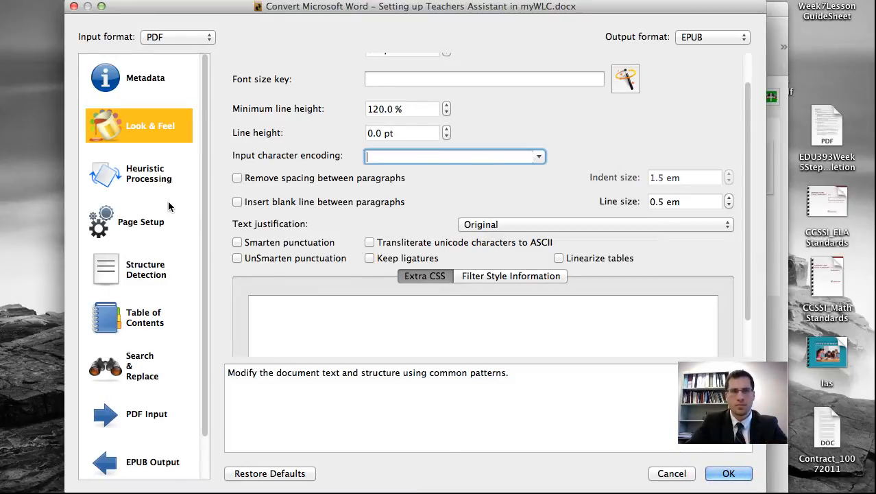
# Step: Review the Heuristic Processing and Page Setup conversion option pages
pyautogui.click(140, 177)
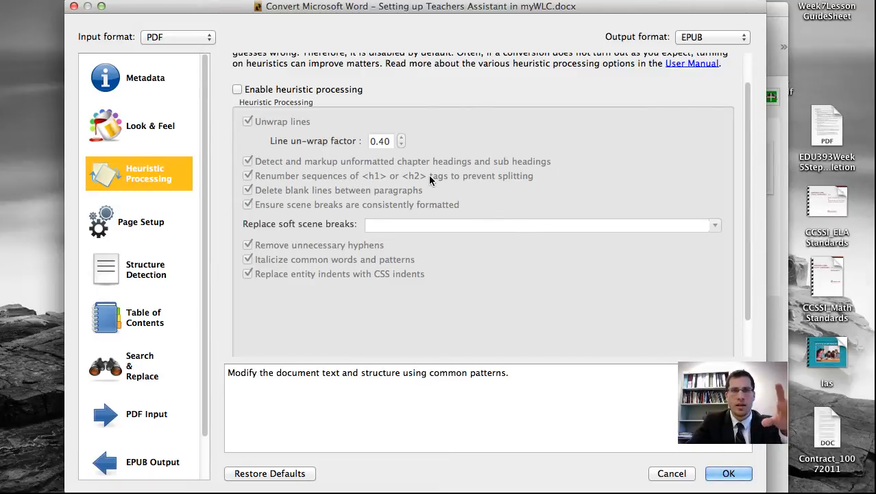
pyautogui.moveTo(428, 175)
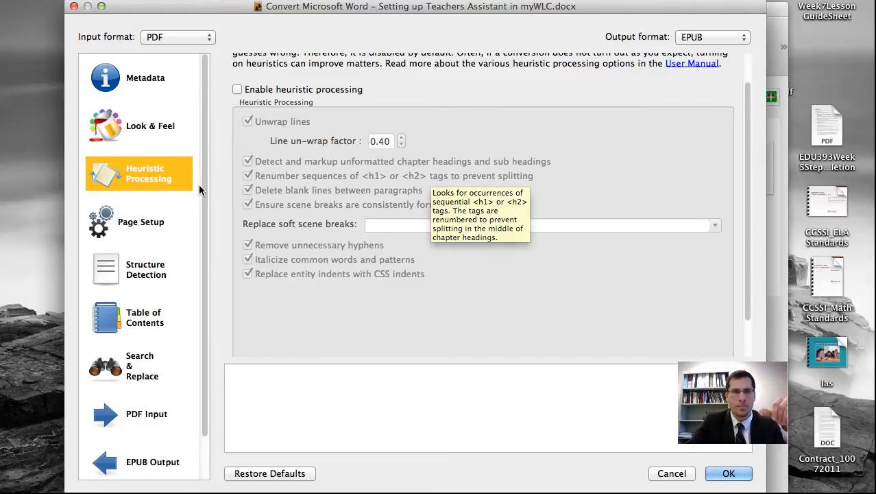
pyautogui.click(144, 221)
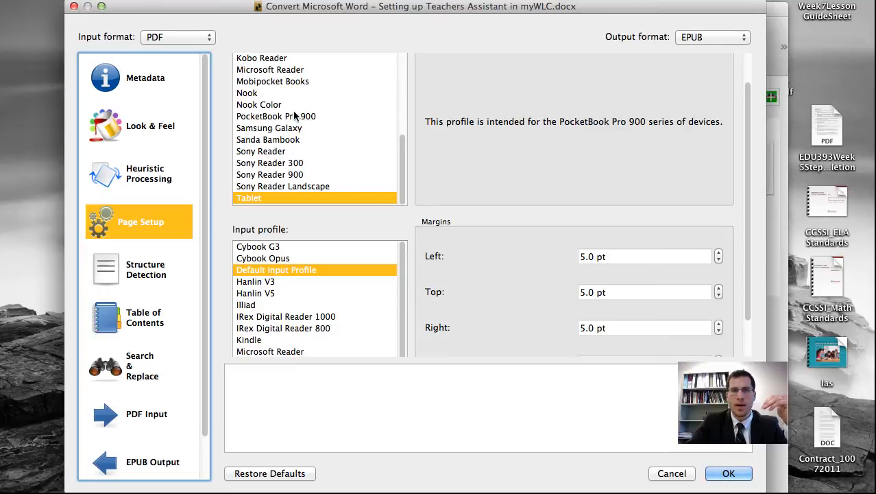
# Step: Select iPad as the output profile on the Page Setup page
pyautogui.scroll(5, 292, 110)
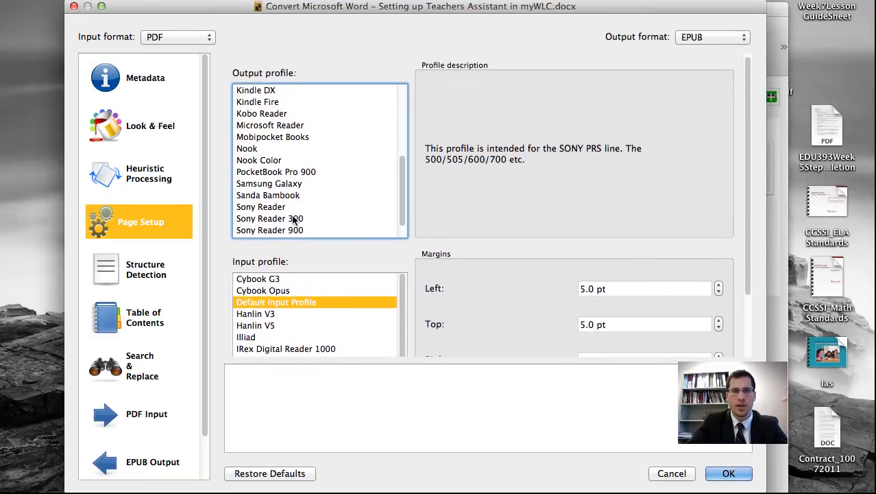
pyautogui.scroll(5, 402, 190)
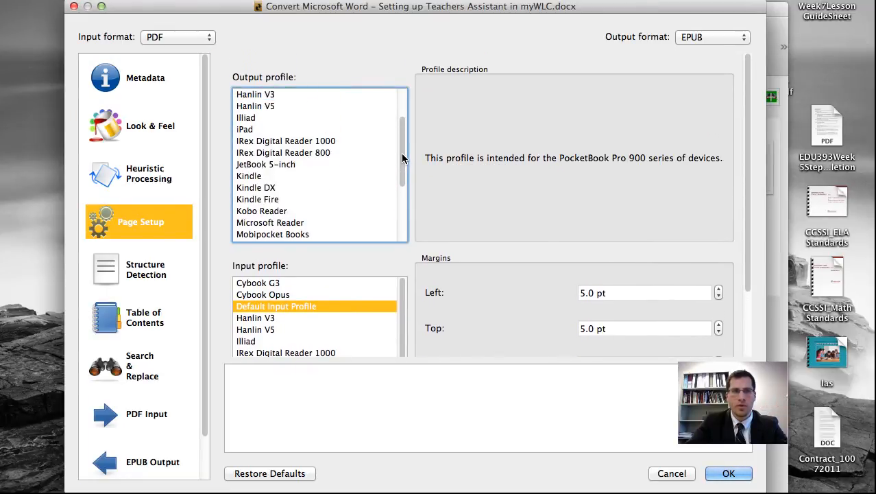
pyautogui.scroll(2, 402, 158)
pyautogui.click(248, 153)
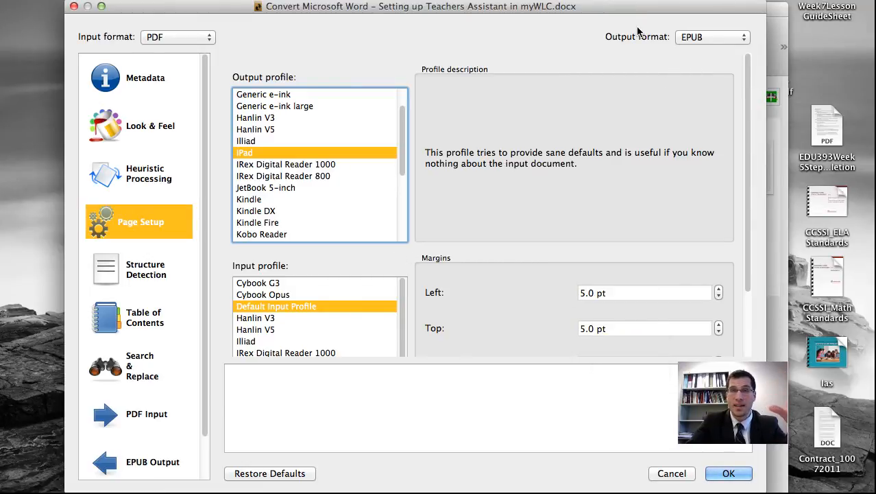
# Step: Review the output format choices and the Structure Detection, Table of Contents and Search & Replace option pages
pyautogui.click(743, 39)
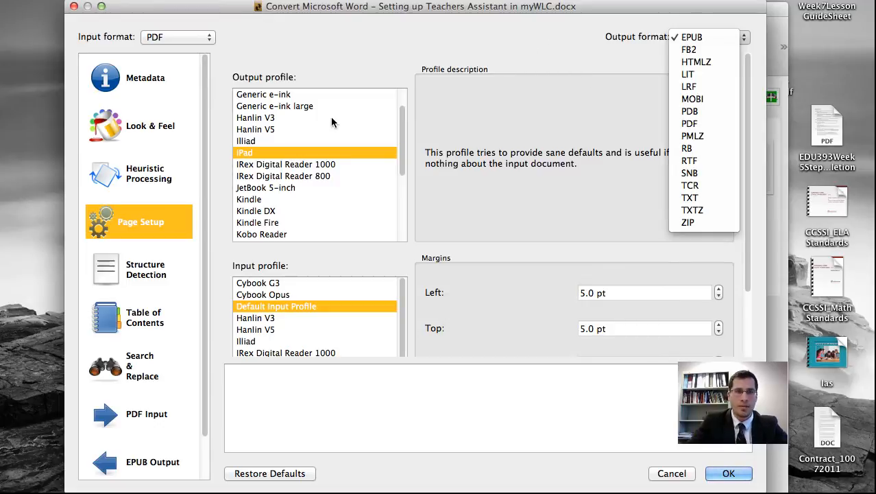
pyautogui.click(164, 284)
pyautogui.click(141, 275)
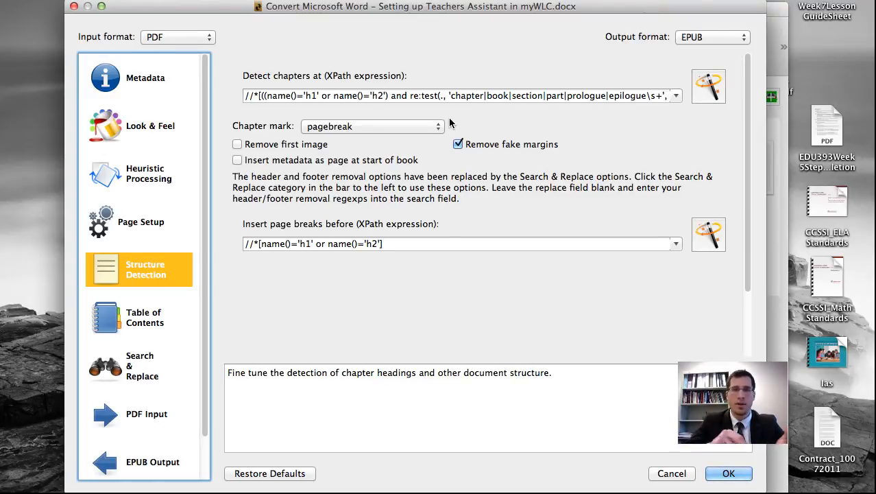
pyautogui.click(136, 319)
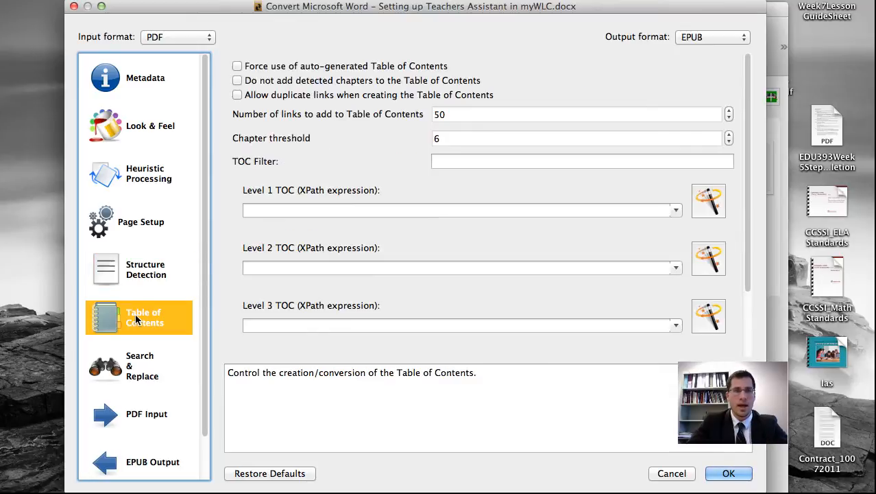
pyautogui.scroll(-2, 394, 185)
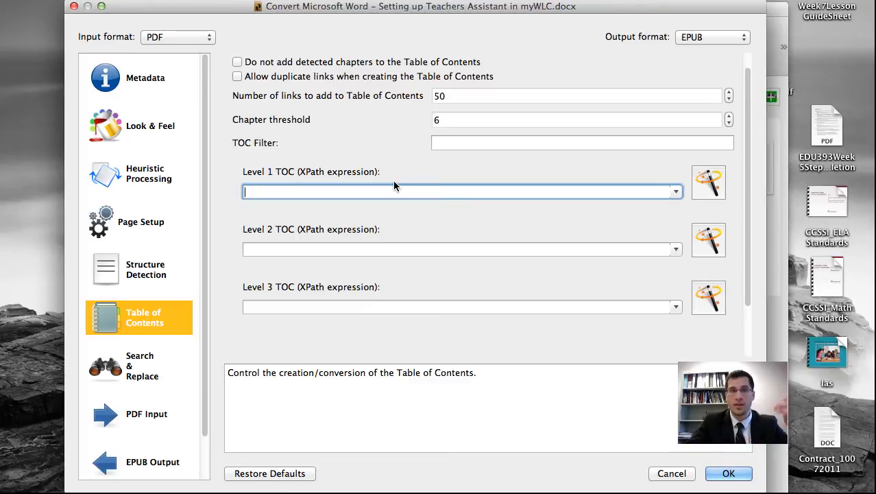
pyautogui.click(132, 369)
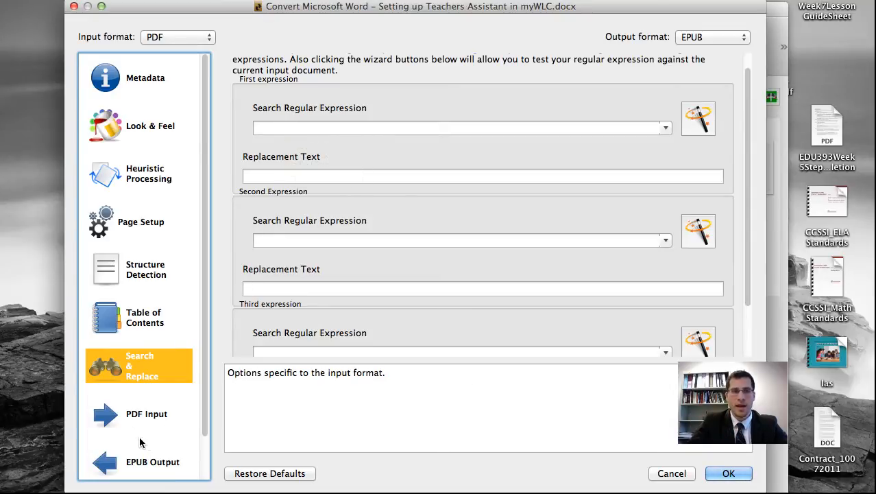
# Step: Review the PDF Input and EPUB Output option pages and their option descriptions
pyautogui.click(130, 418)
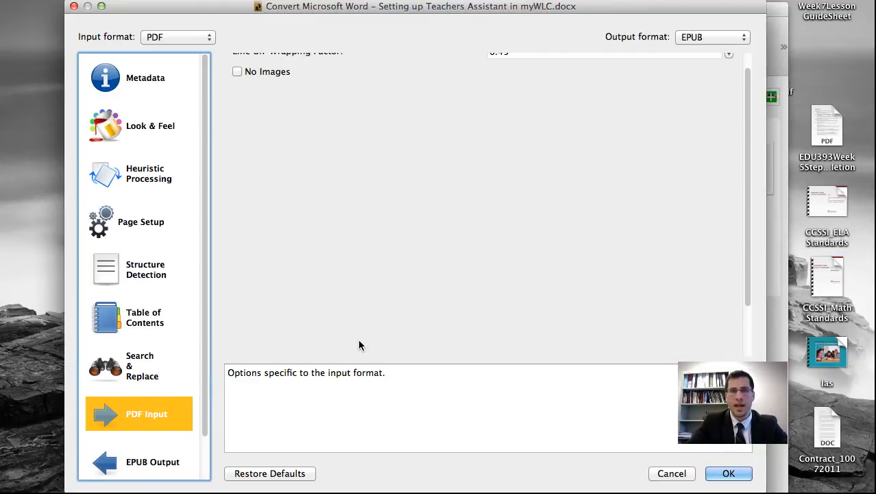
pyautogui.scroll(2, 389, 319)
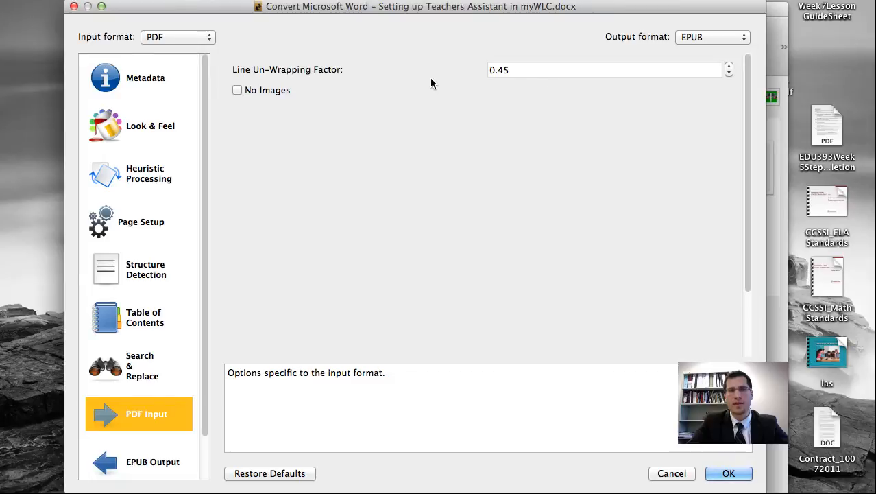
pyautogui.moveTo(347, 80)
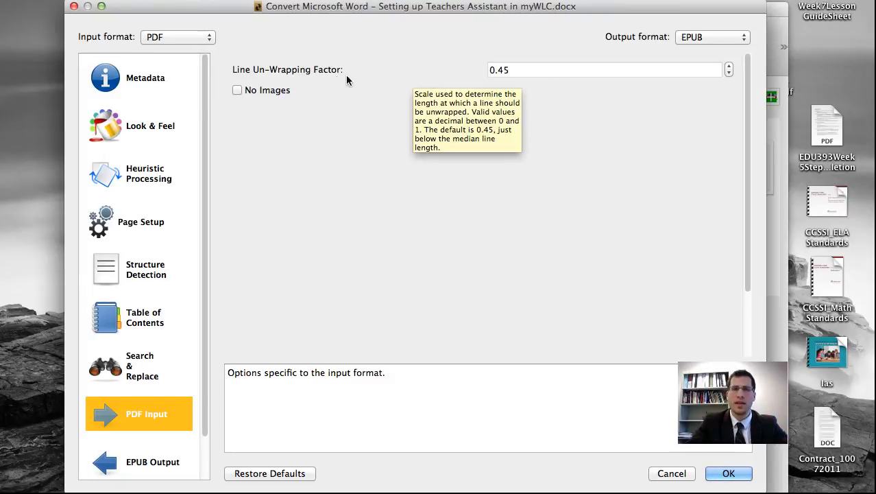
pyautogui.moveTo(466, 85)
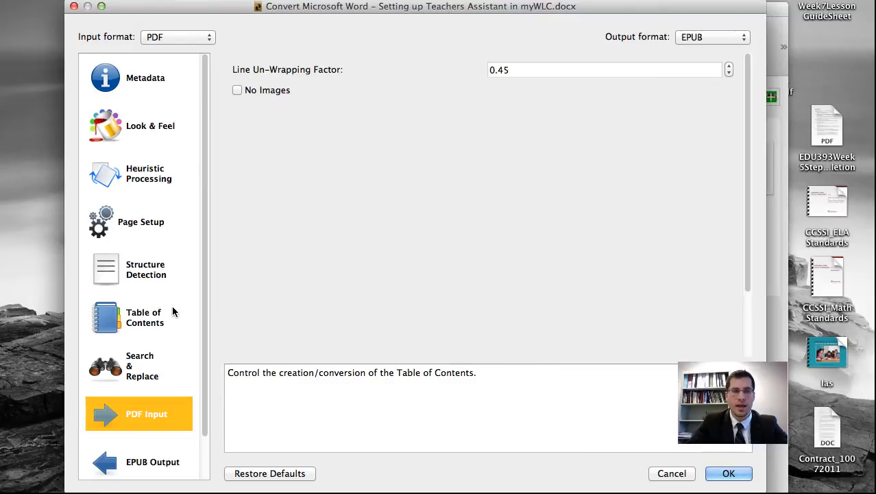
pyautogui.click(124, 463)
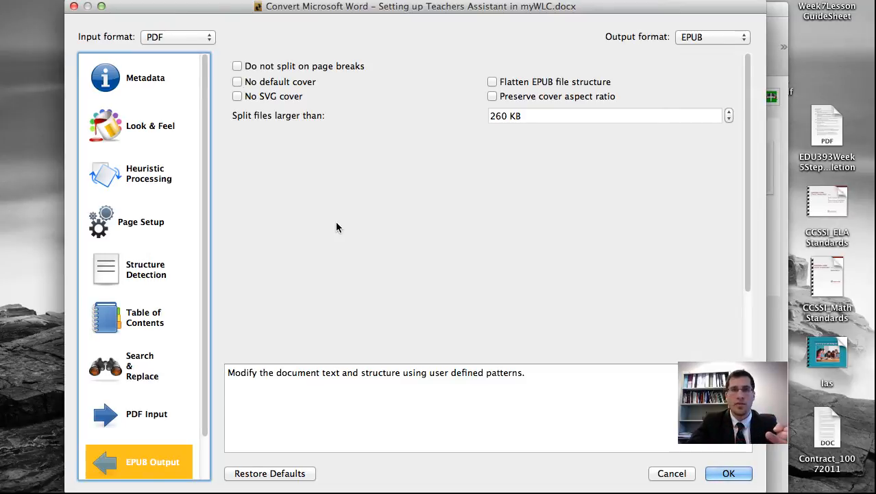
pyautogui.moveTo(561, 86)
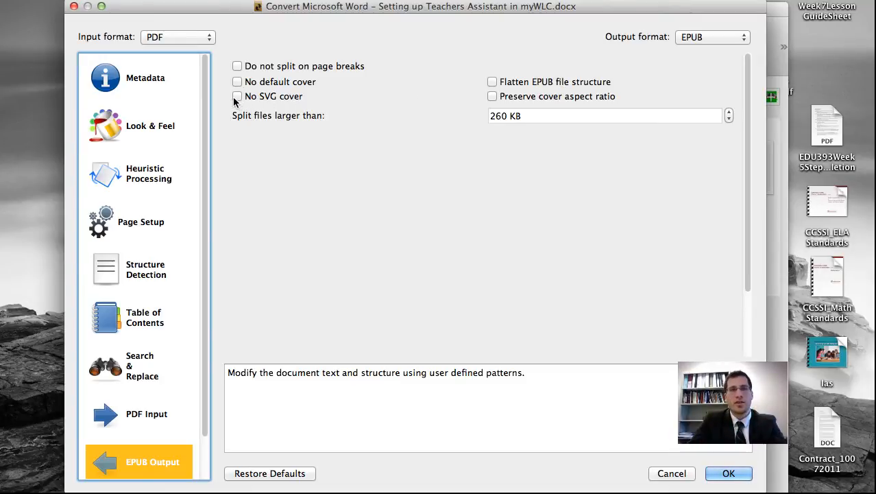
pyautogui.moveTo(238, 101)
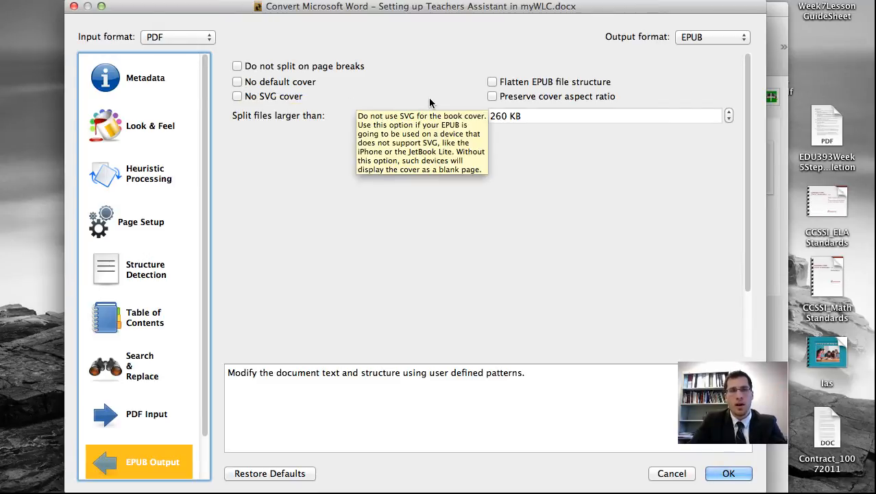
pyautogui.scroll(-3, 430, 103)
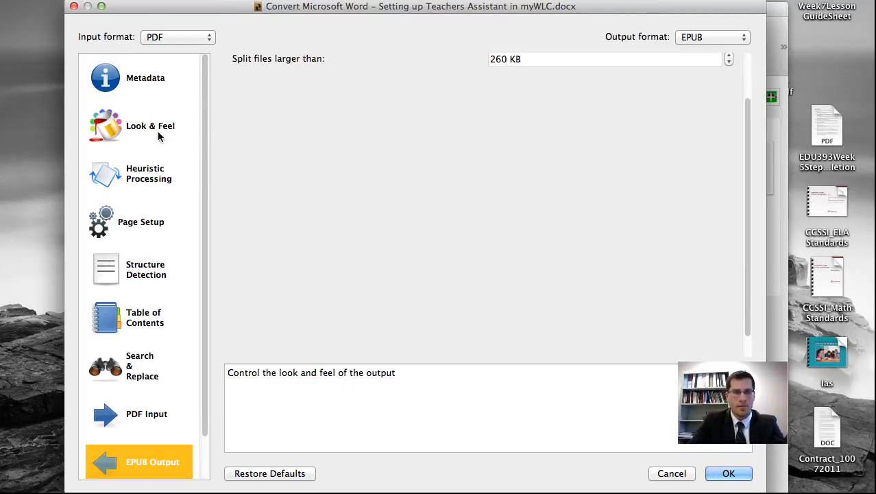
pyautogui.scroll(-2, 157, 144)
# Step: Return to the Metadata page via the Debug page and start the EPUB conversion
pyautogui.click(136, 464)
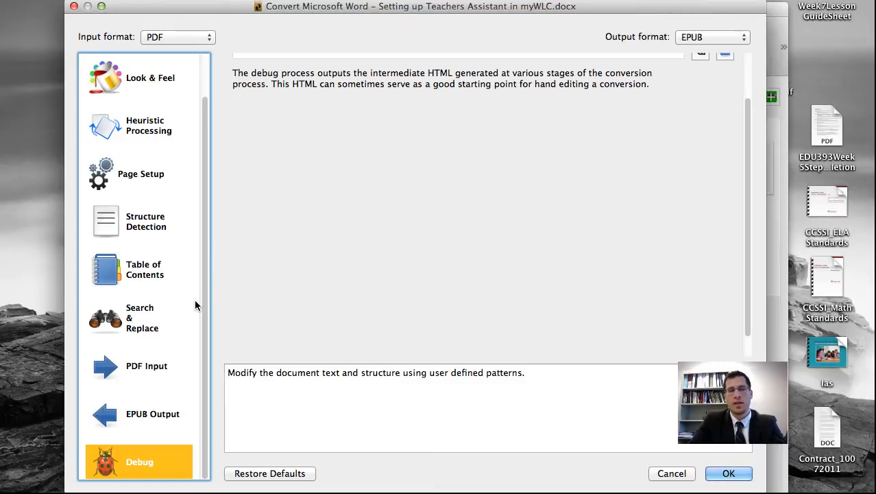
pyautogui.scroll(2, 189, 296)
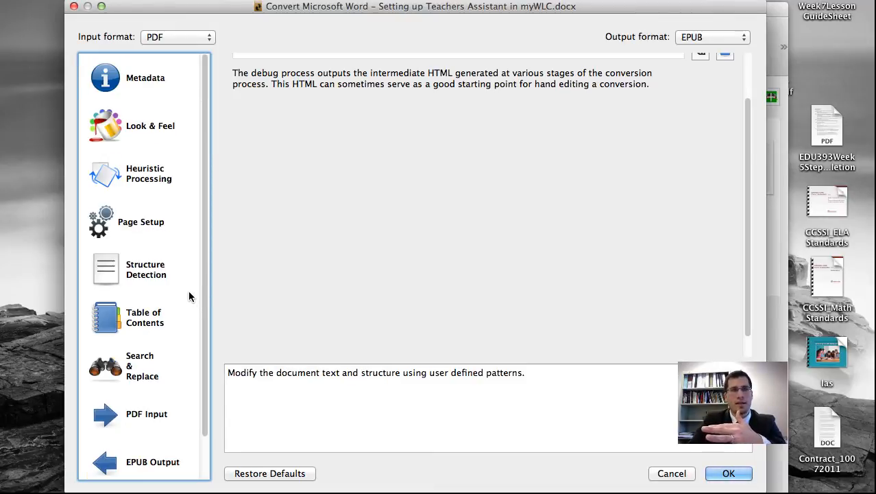
pyautogui.click(127, 80)
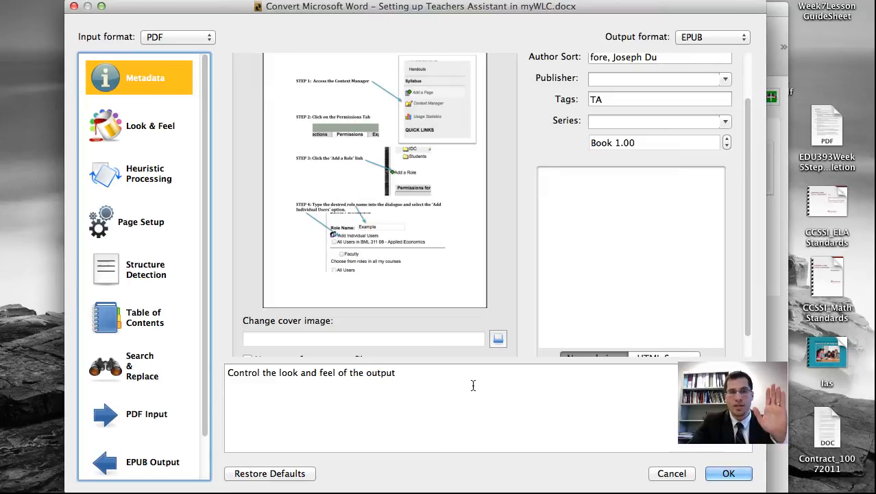
pyautogui.click(728, 473)
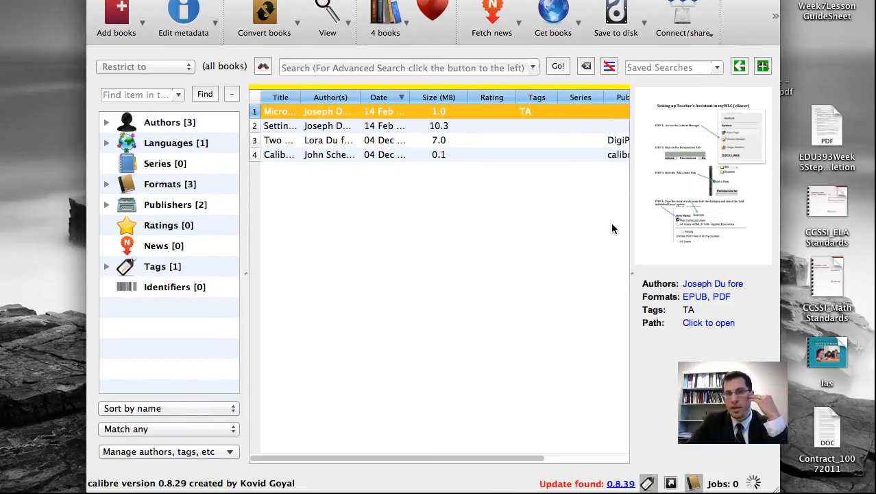
# Step: Open the converted EPUB format of the book in the E-book Viewer, closing the duplicate viewer window
pyautogui.doubleClick(346, 111)
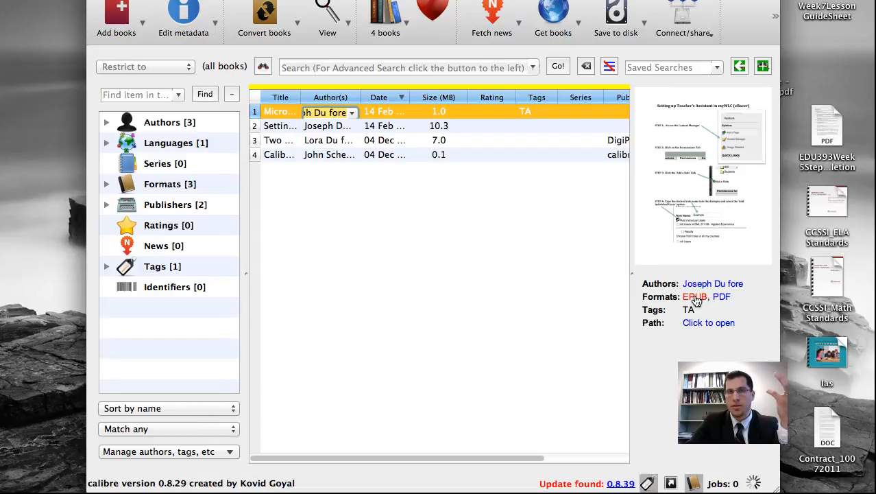
pyautogui.click(695, 298)
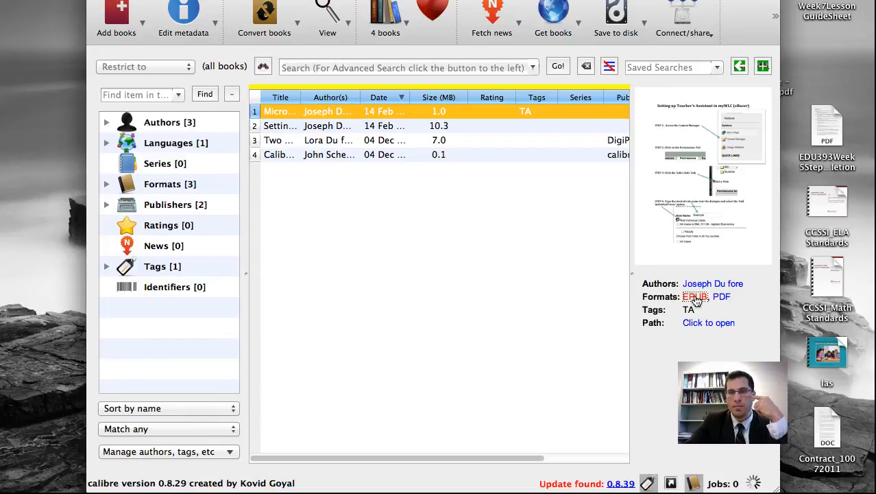
pyautogui.click(694, 298)
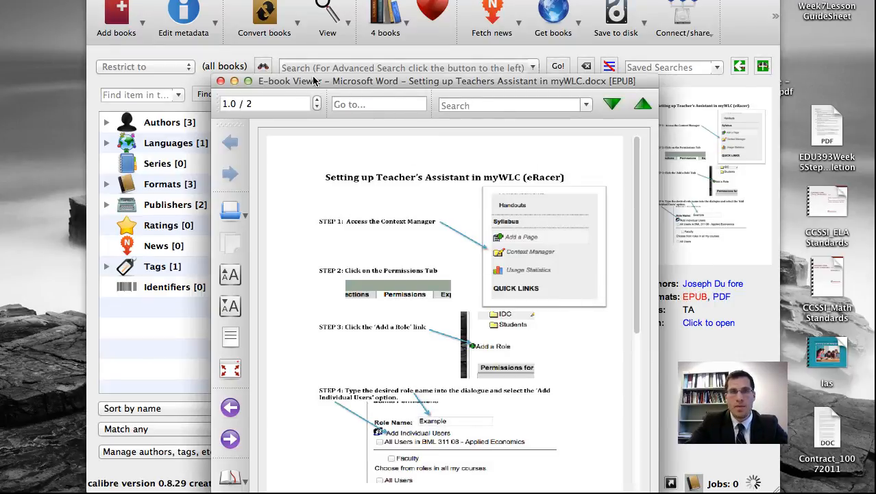
pyautogui.moveTo(314, 81); pyautogui.dragTo(312, 15)
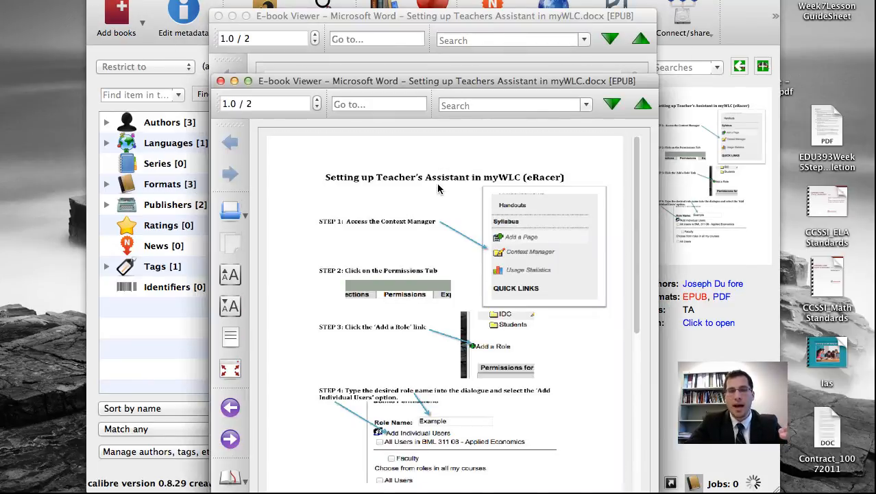
pyautogui.scroll(-1, 511, 277)
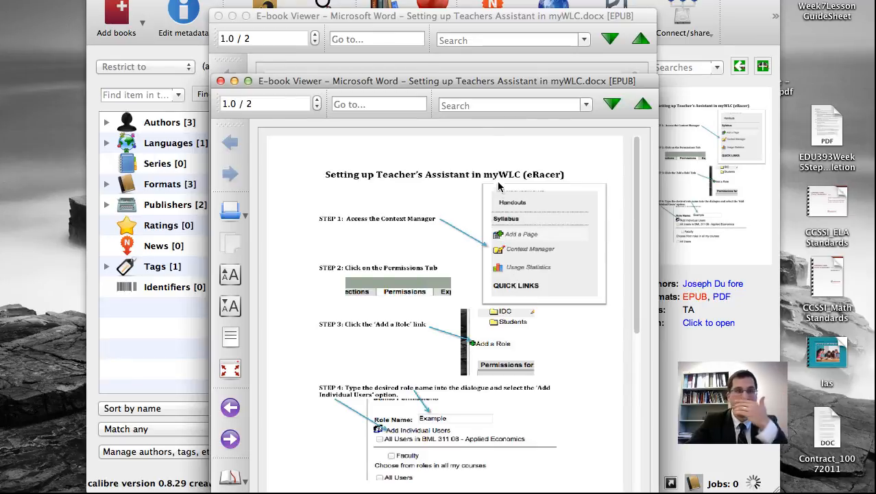
pyautogui.moveTo(472, 82); pyautogui.dragTo(540, 24)
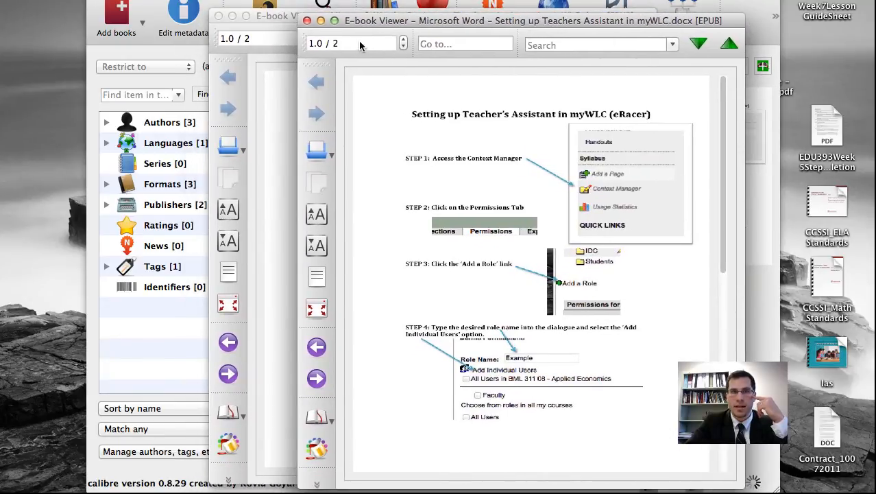
pyautogui.click(308, 21)
# Step: Scroll through the EPUB pages in the viewer to inspect the converted content
pyautogui.scroll(-10, 493, 194)
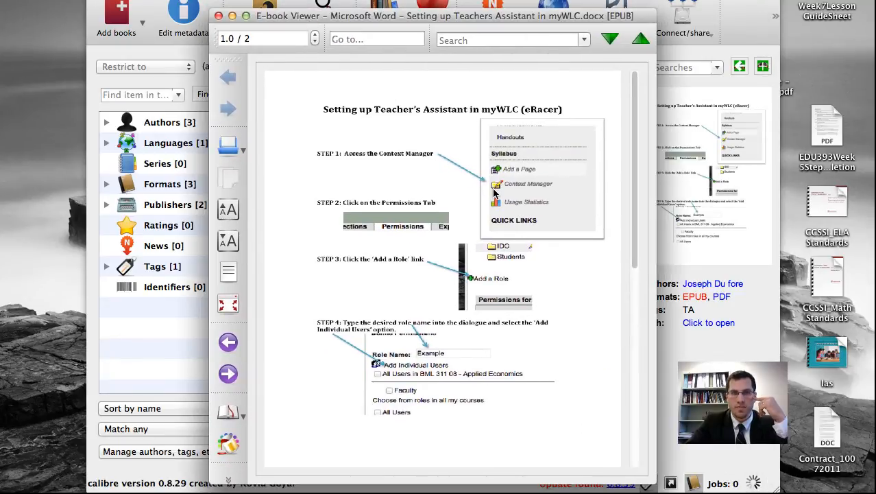
pyautogui.scroll(-10, 494, 194)
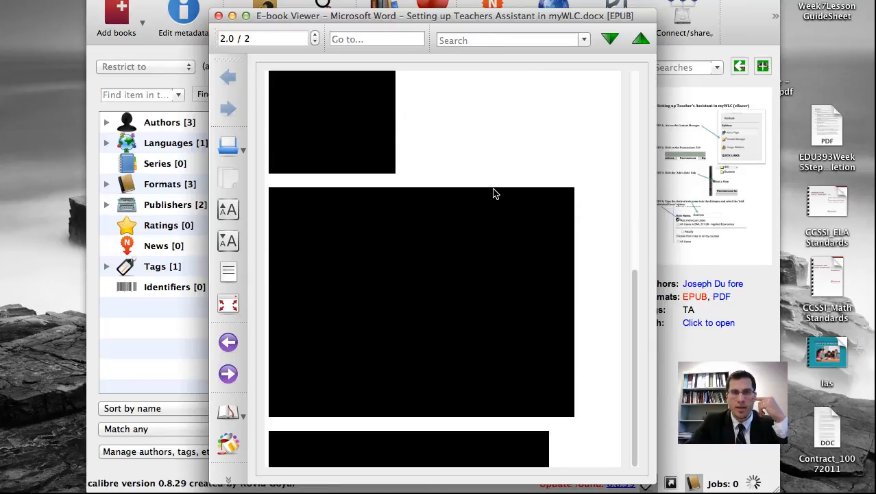
pyautogui.scroll(-7, 494, 194)
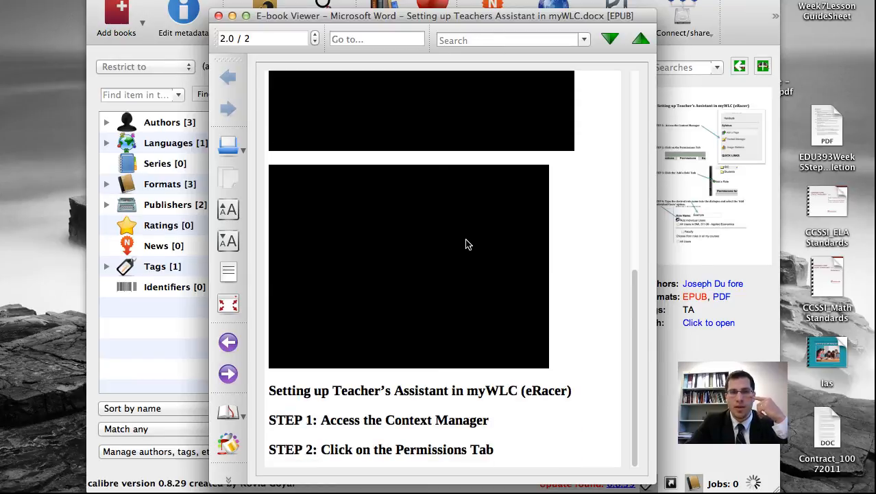
pyautogui.scroll(-20, 455, 385)
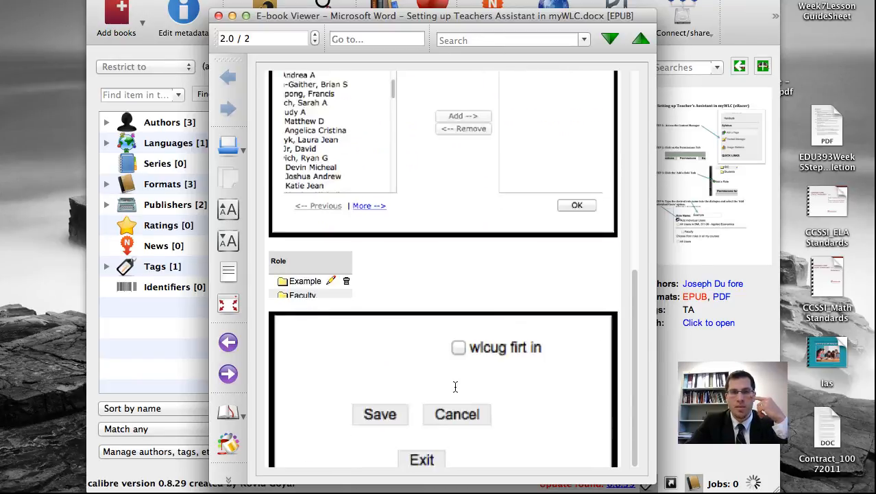
pyautogui.scroll(-9, 455, 386)
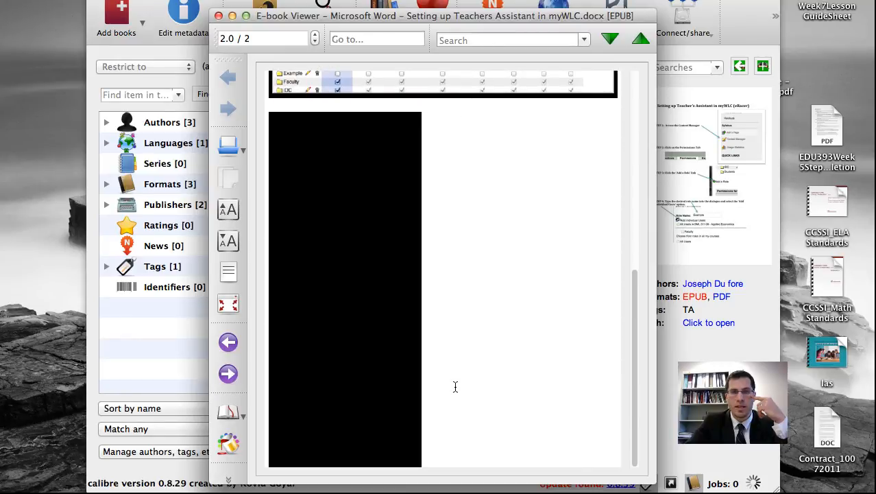
pyautogui.scroll(-12, 458, 309)
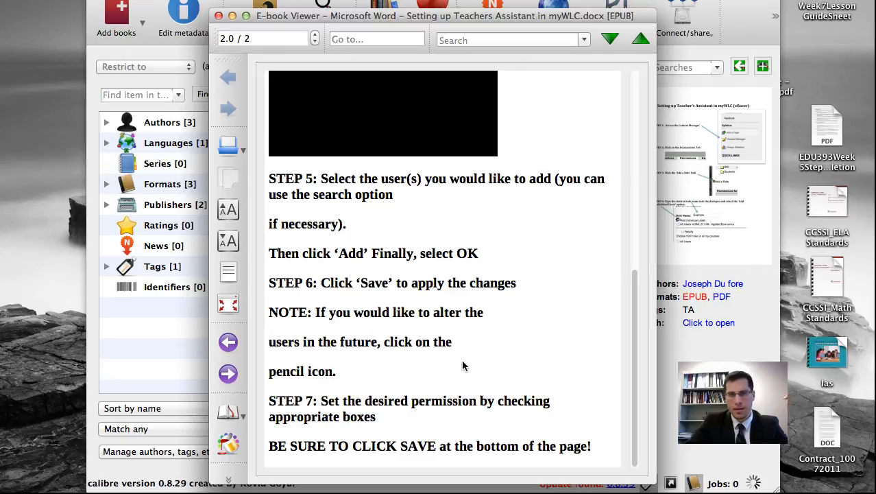
pyautogui.scroll(10, 463, 363)
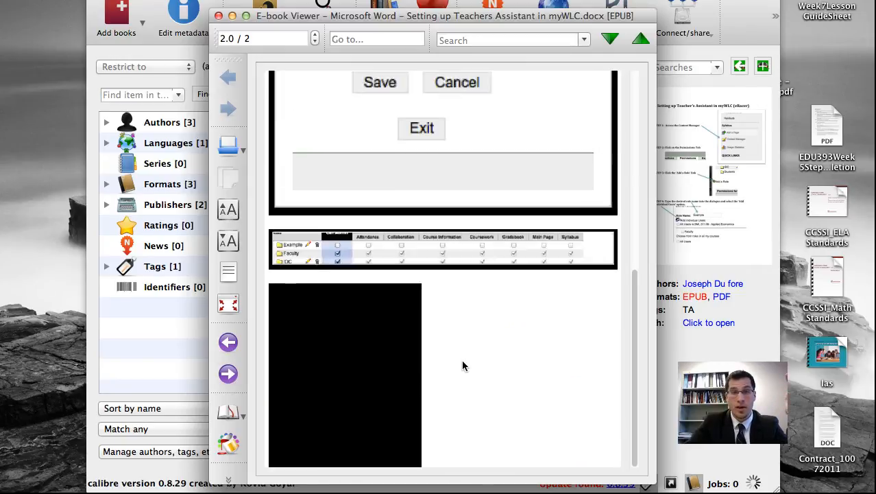
pyautogui.scroll(10, 463, 365)
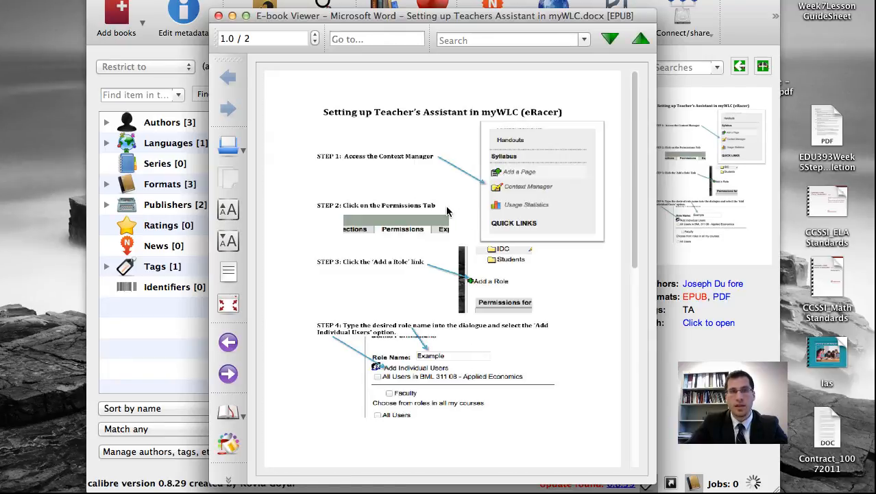
pyautogui.scroll(-10, 511, 207)
pyautogui.scroll(10, 511, 207)
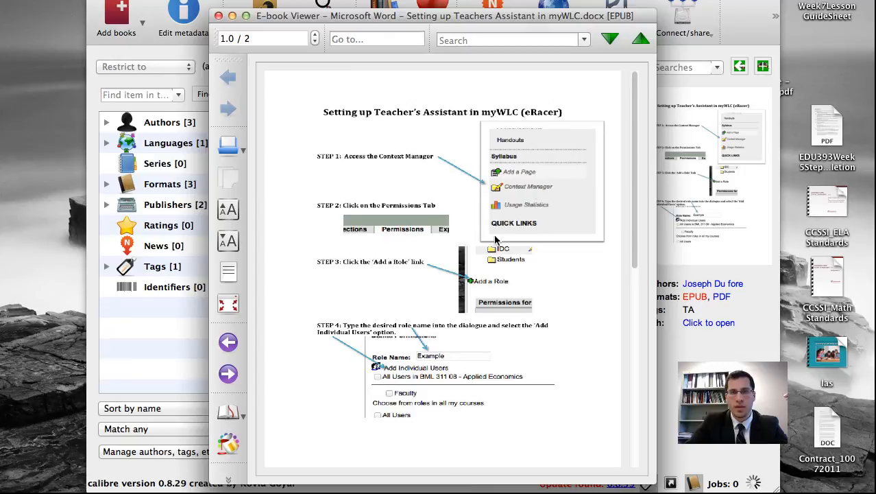
# Step: Keep scrolling down the EPUB to check the remaining converted steps and screenshots
pyautogui.scroll(-10, 424, 266)
pyautogui.scroll(5, 426, 268)
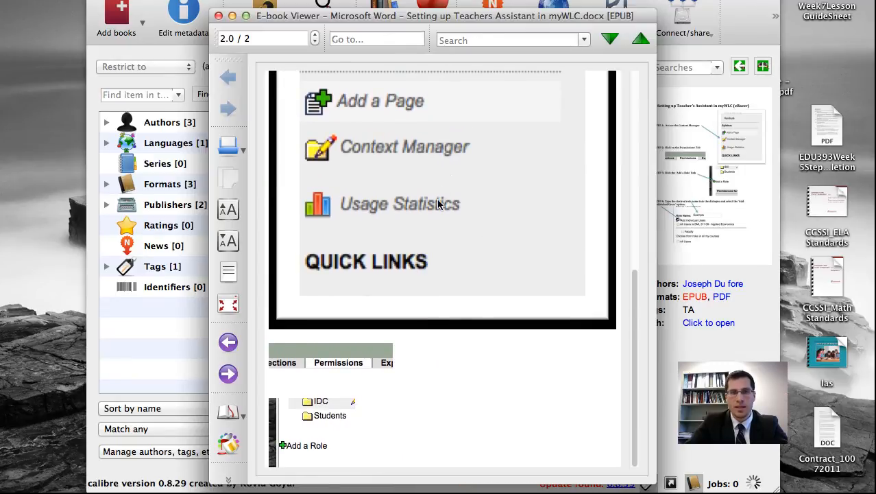
pyautogui.scroll(-1, 416, 280)
pyautogui.scroll(-2, 416, 279)
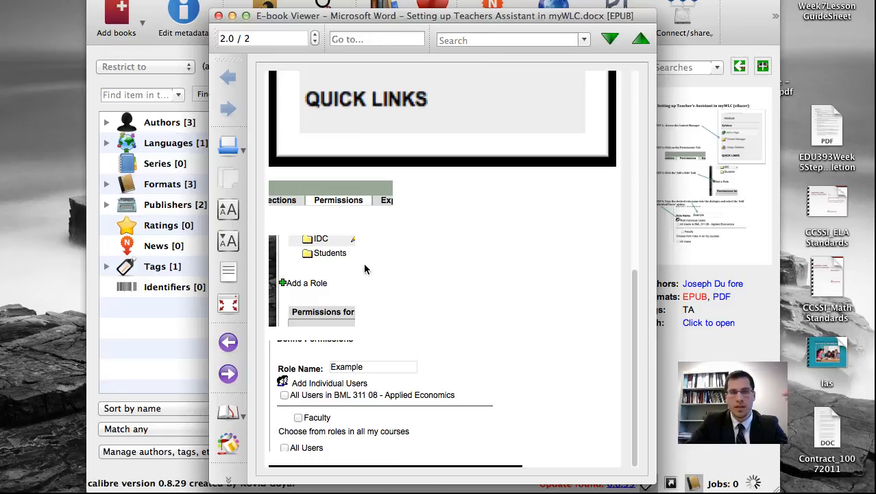
pyautogui.scroll(-4, 384, 264)
pyautogui.scroll(-1, 422, 253)
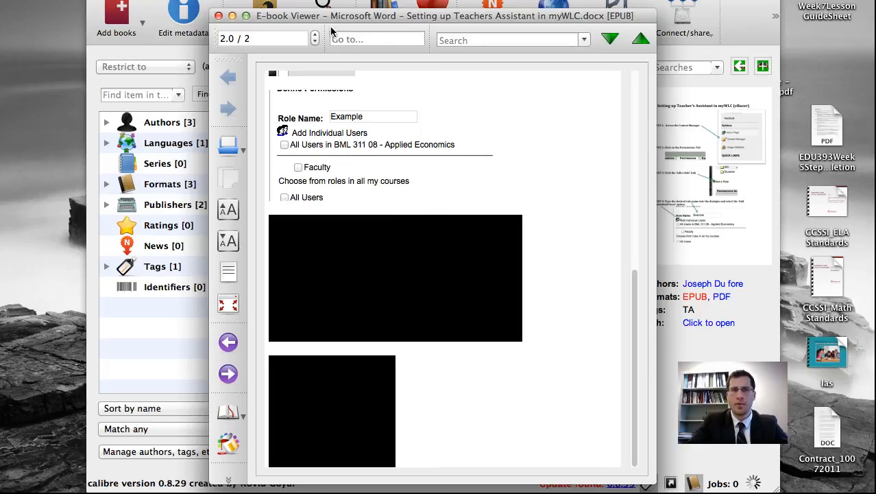
# Step: Close the E-book Viewer and return to the Calibre library window
pyautogui.moveTo(326, 21); pyautogui.dragTo(356, 20)
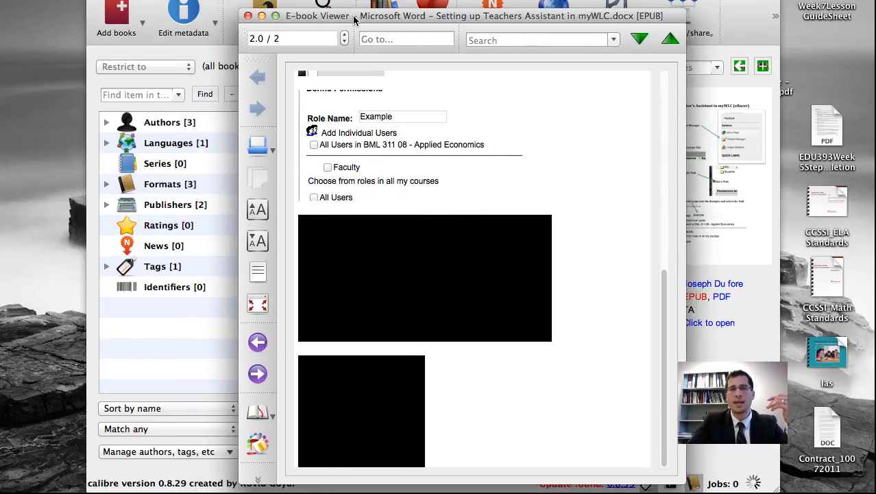
pyautogui.click(249, 16)
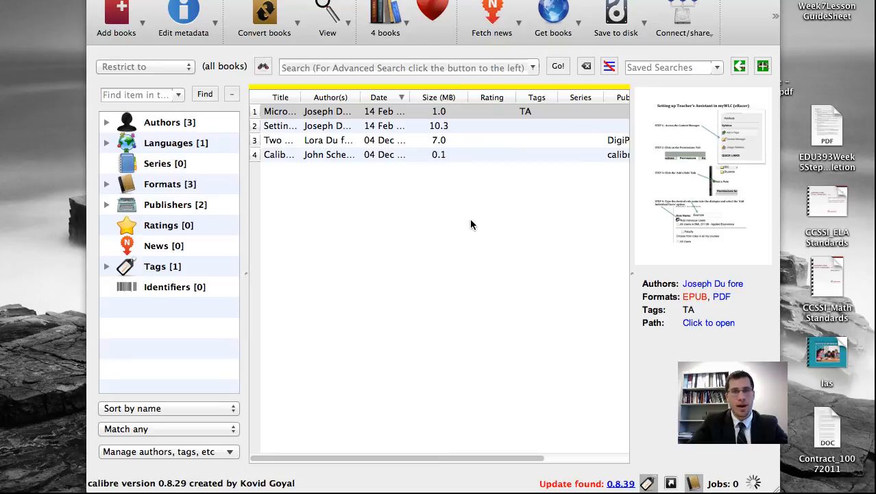
pyautogui.moveTo(522, 0); pyautogui.dragTo(522, 2)
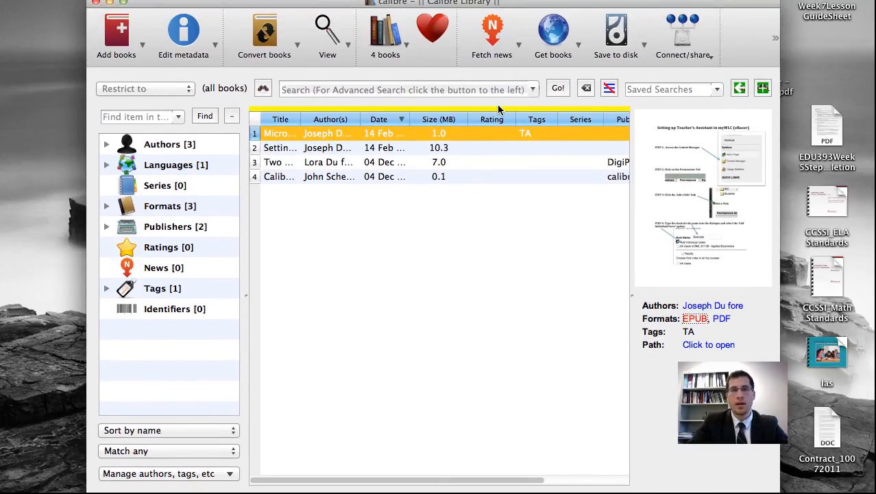